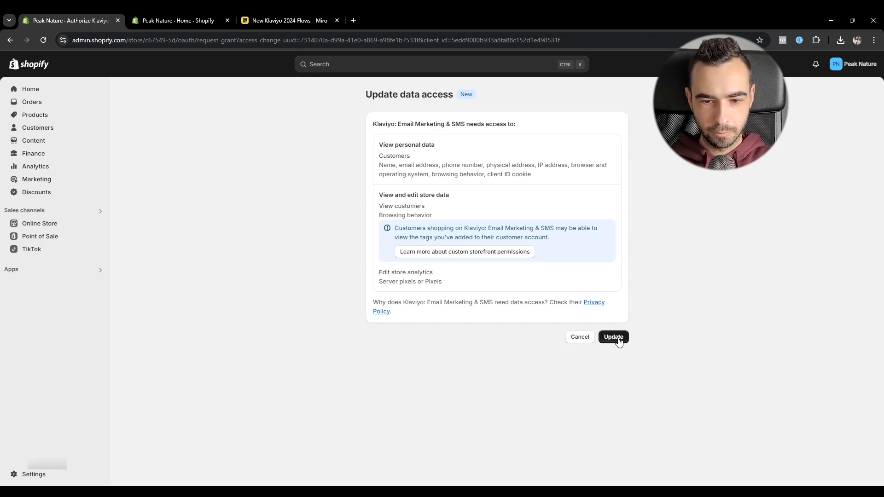
# Step: Approve Klaviyo's updated data access in Shopify and confirm updating the Shopify integration
pyautogui.click(616, 337)
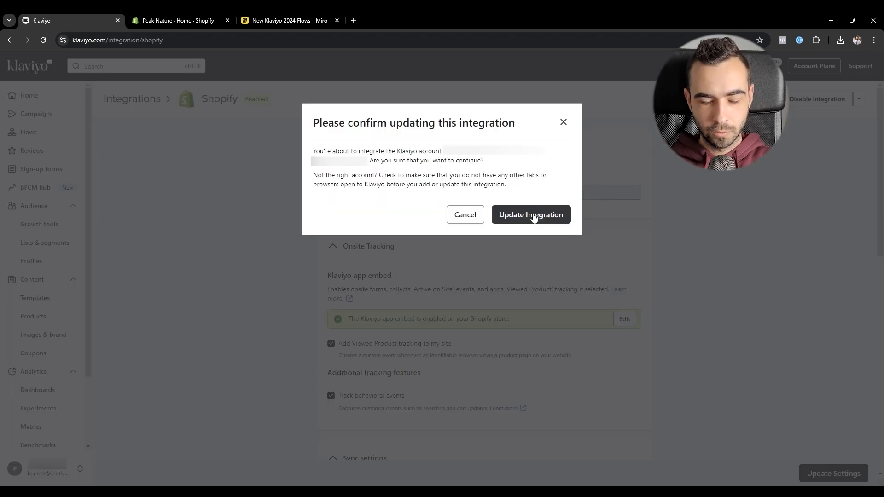
pyautogui.click(532, 216)
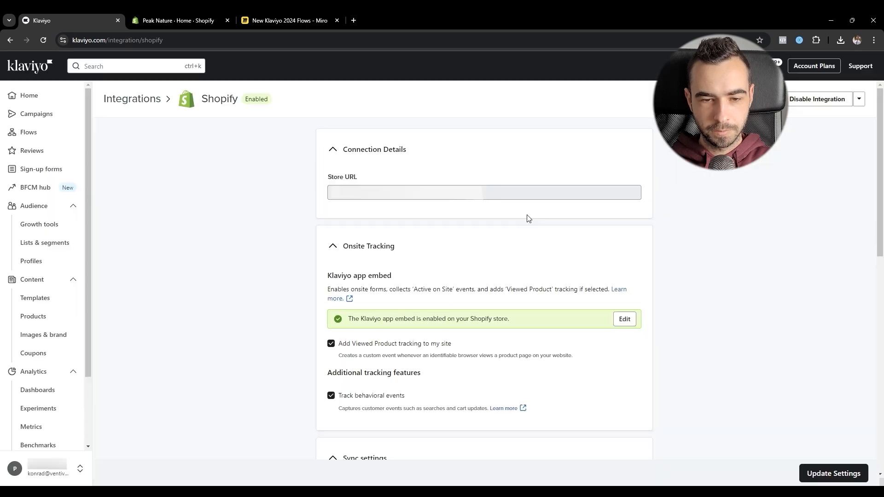
pyautogui.click(257, 206)
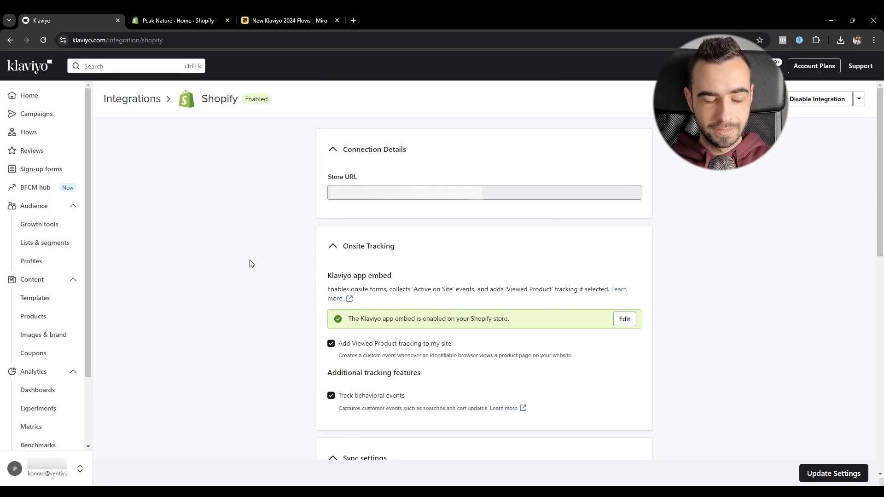
# Step: Open Klaviyo's metrics list and reload it to check for the new Shopify events
pyautogui.click(54, 429)
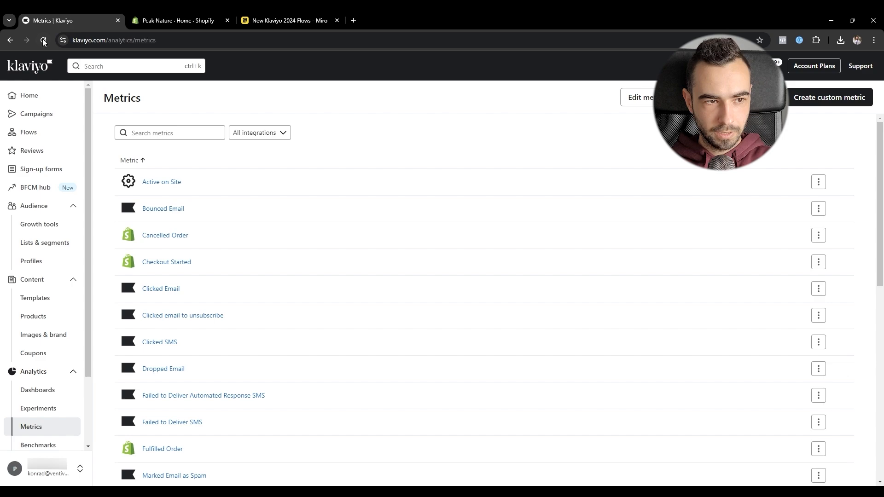
pyautogui.click(44, 40)
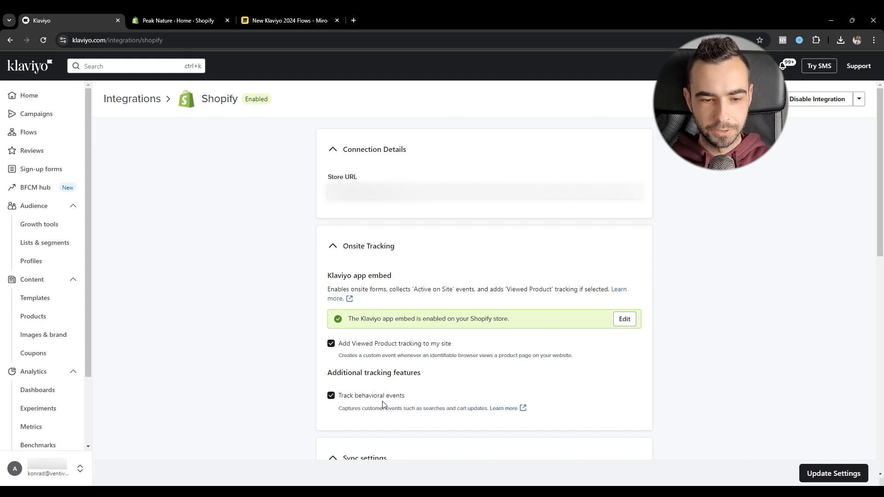
# Step: Search the other account's metrics for "col" and "sear", and clear the search
pyautogui.click(58, 428)
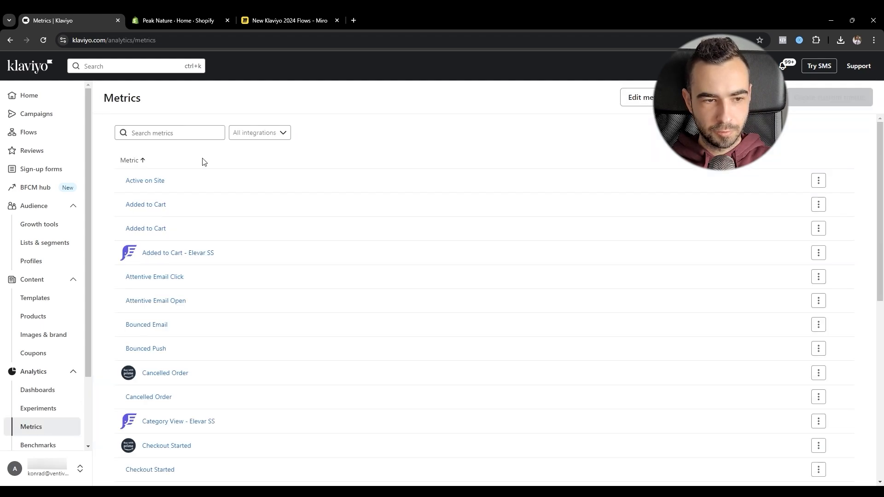
pyautogui.click(183, 131)
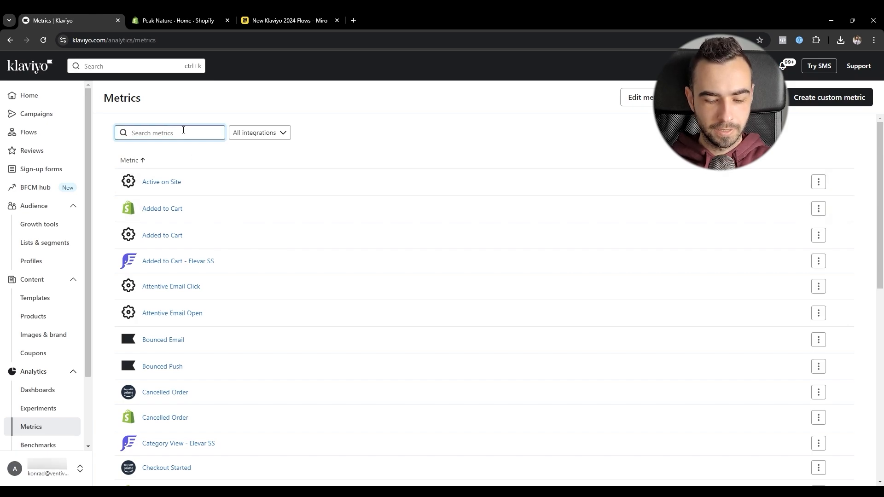
pyautogui.write('col')
pyautogui.hotkey('ctrl', 'a')
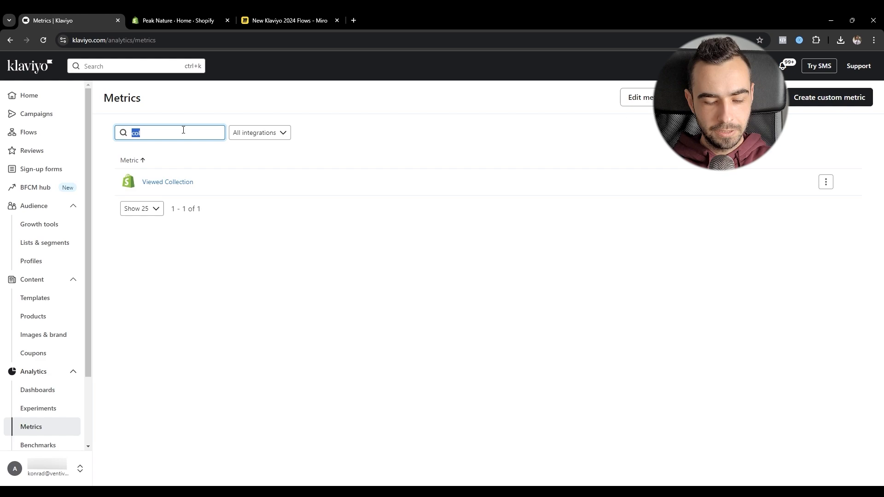
pyautogui.write('sear')
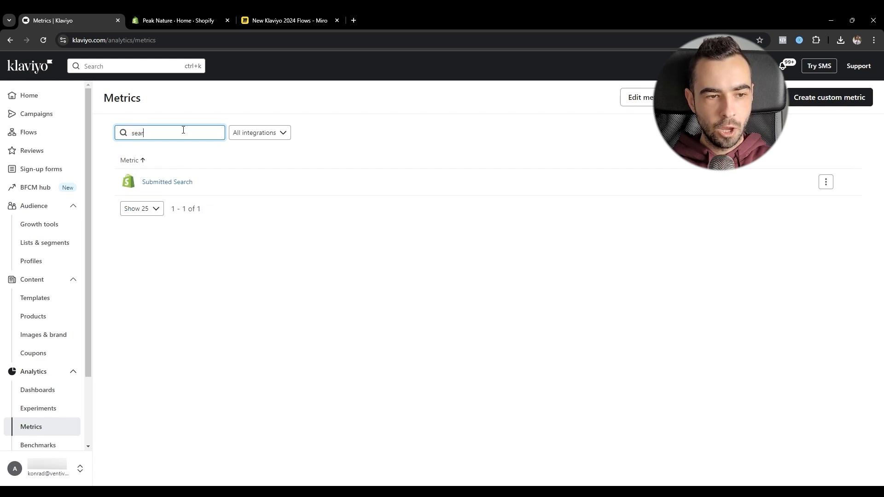
pyautogui.hotkey('ctrl', 'a')
pyautogui.press('BackSpace')
pyautogui.click(230, 107)
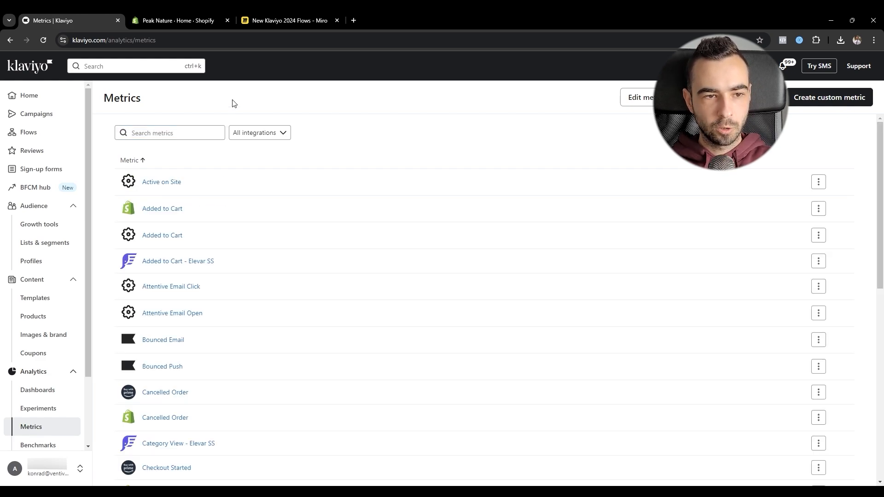
# Step: View the New Klaviyo 2024 Flows board in Miro and return to Klaviyo to open its flows list
pyautogui.click(281, 24)
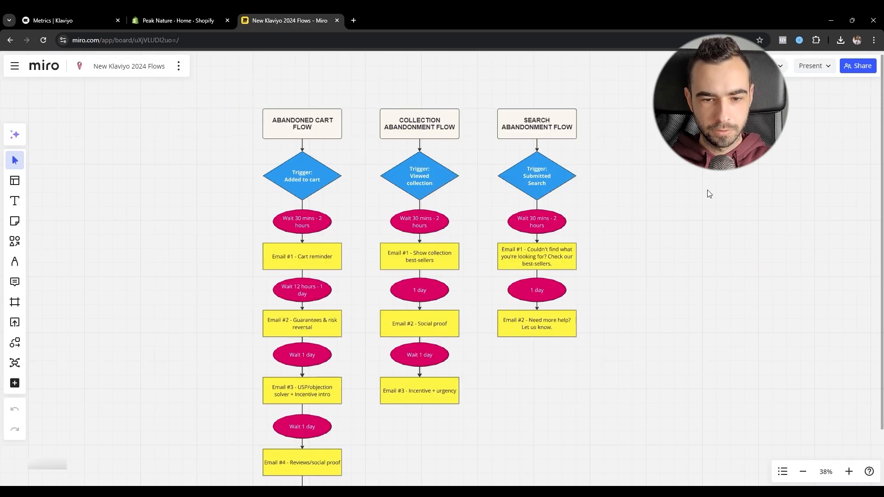
pyautogui.click(74, 19)
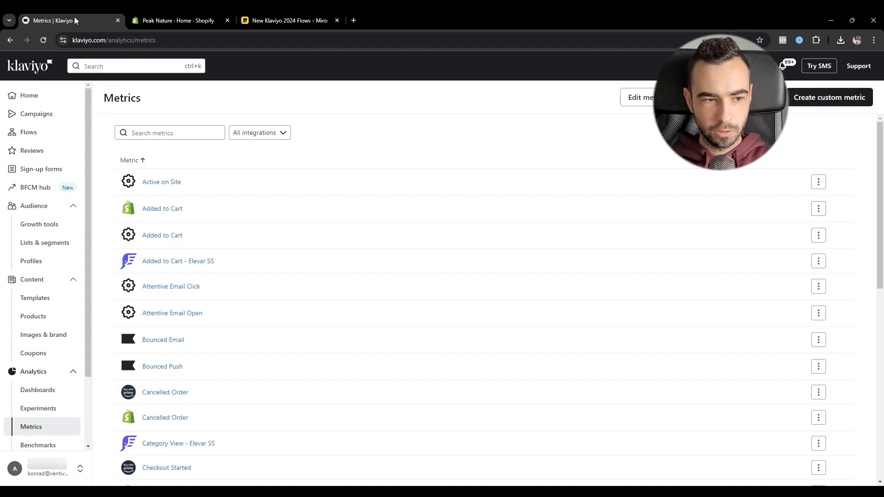
pyautogui.click(68, 142)
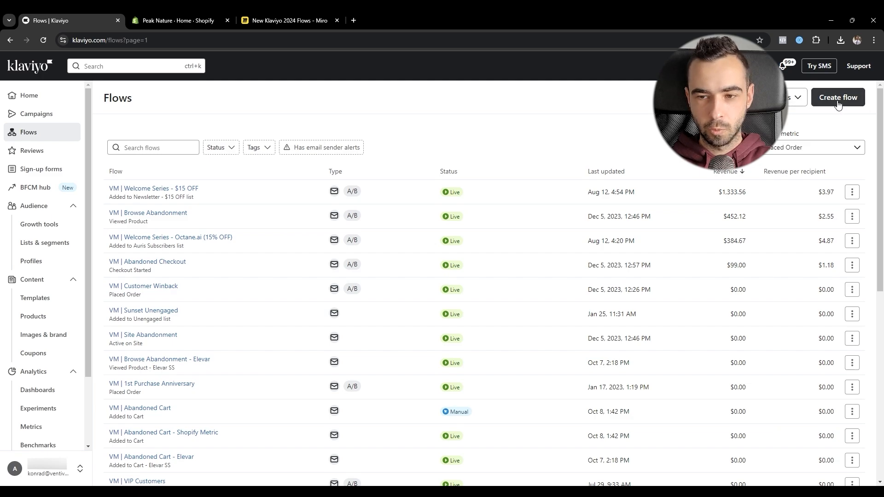
# Step: Switch to the Miro board to review the three flow diagrams, and close the Shopify home page
pyautogui.click(289, 20)
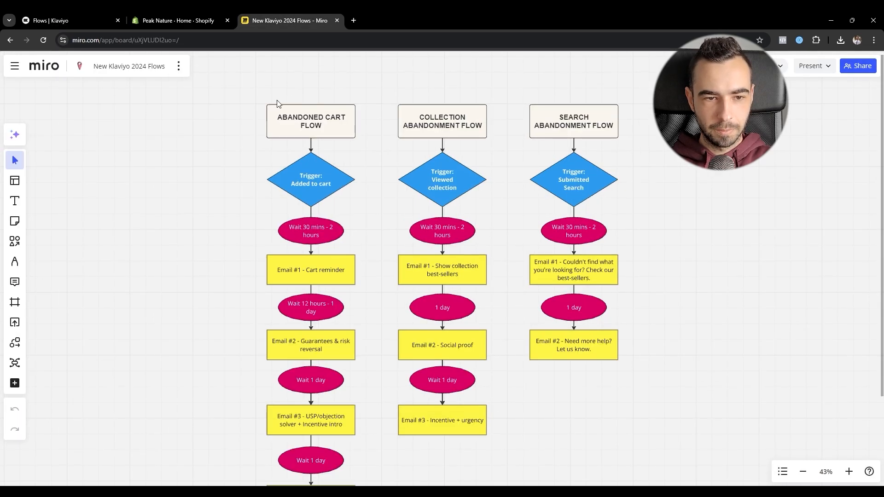
pyautogui.scroll(1, 230, 152)
pyautogui.moveTo(230, 152); pyautogui.dragTo(267, 154)
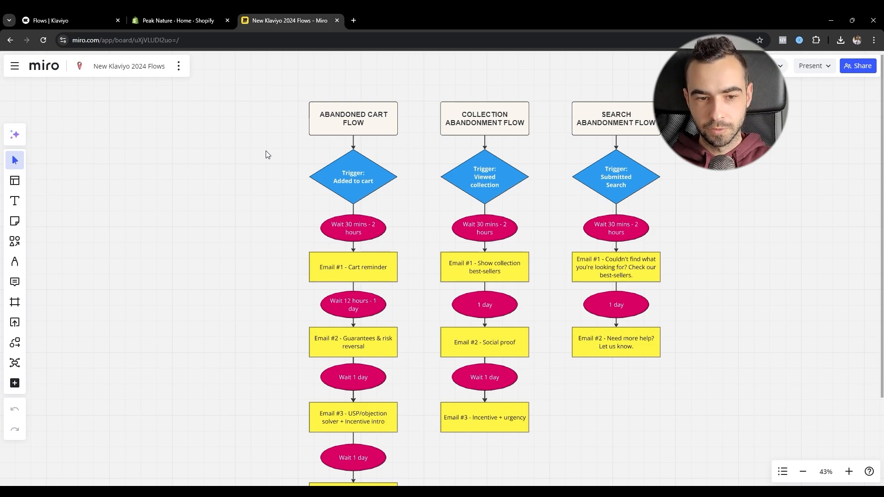
pyautogui.click(228, 20)
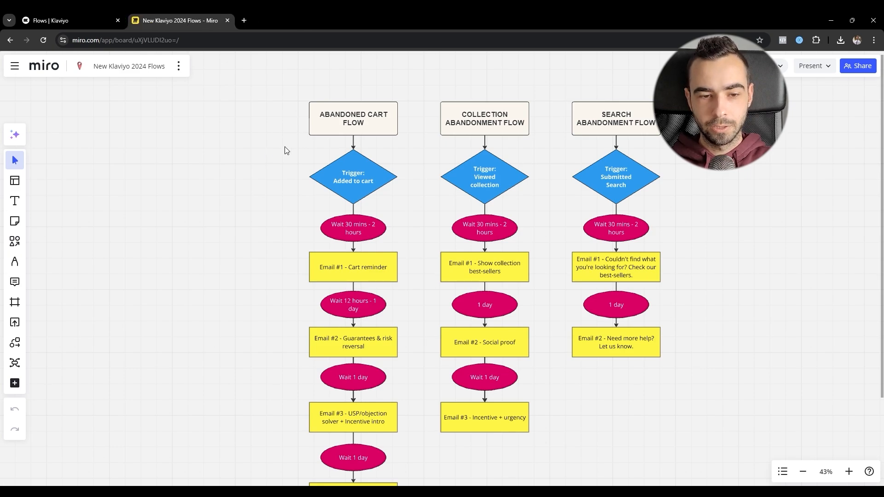
# Step: Return to Klaviyo's metrics and open both Added to Cart metrics, with the Shopify one in a separate browser tab
pyautogui.hotkey('ctrl', '1')
pyautogui.click(41, 426)
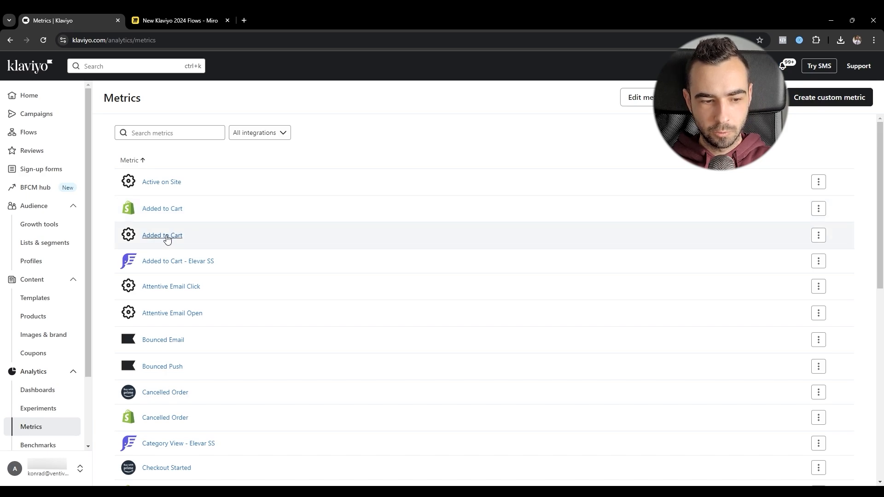
pyautogui.middleClick(164, 213)
pyautogui.click(179, 237)
pyautogui.click(183, 20)
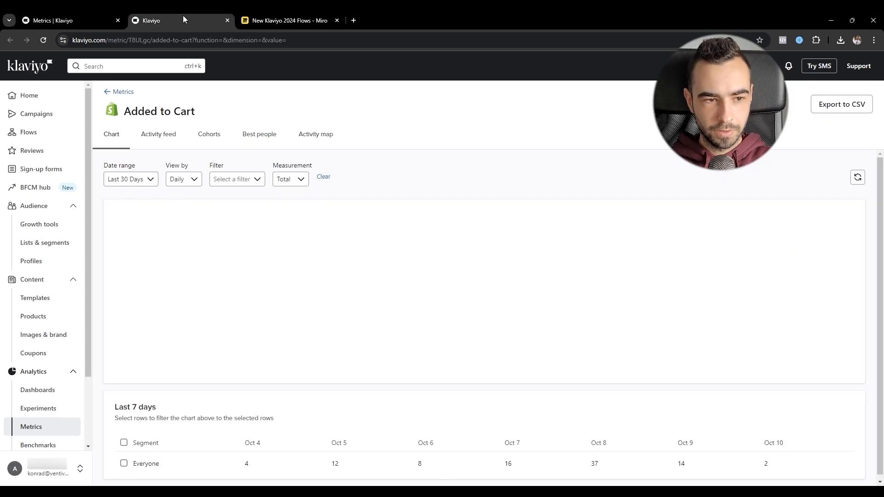
# Step: Compare the Last 30 Days charts of the Shopify and custom Added to Cart metrics, checking October 8
pyautogui.moveTo(194, 115); pyautogui.dragTo(129, 110)
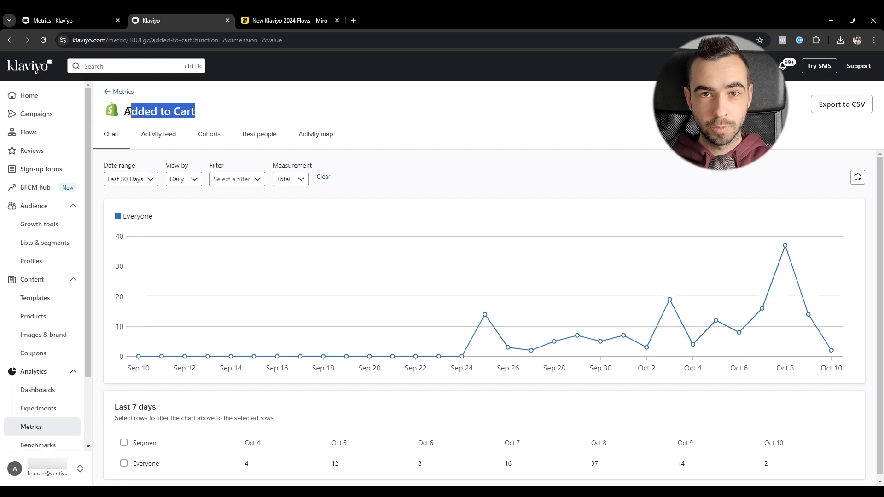
pyautogui.click(129, 111)
pyautogui.click(88, 14)
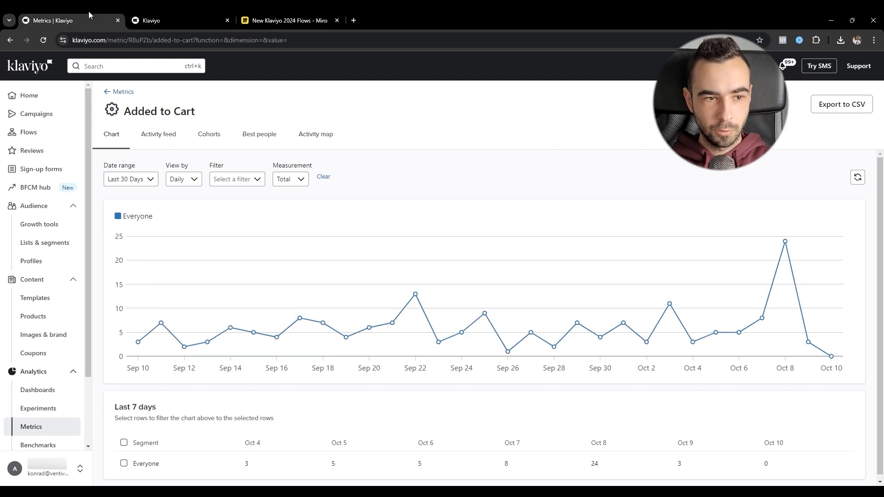
pyautogui.tripleClick(147, 113)
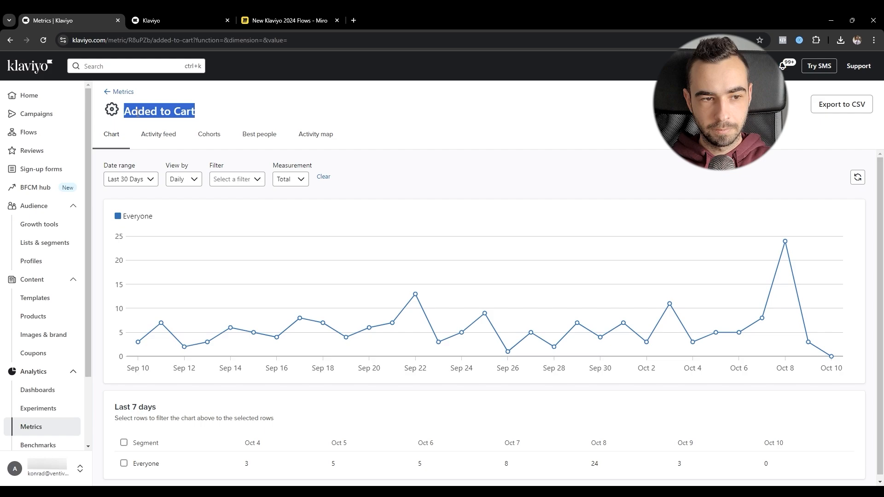
pyautogui.click(141, 114)
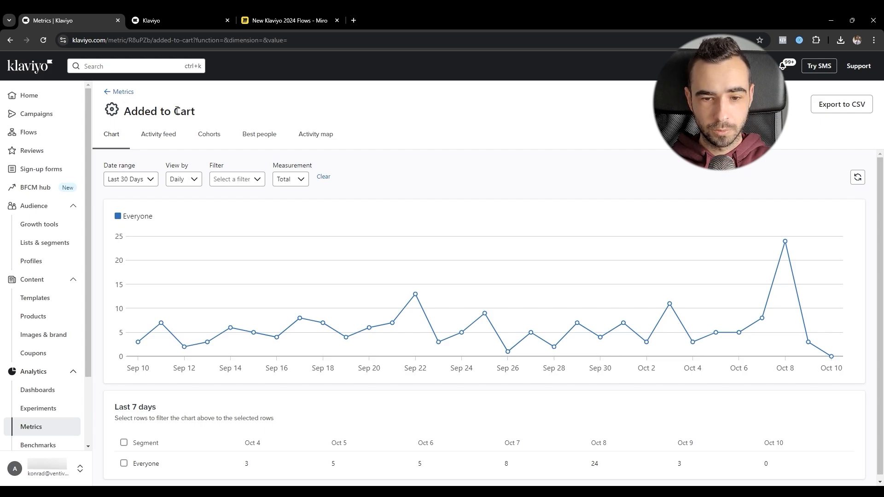
pyautogui.click(179, 13)
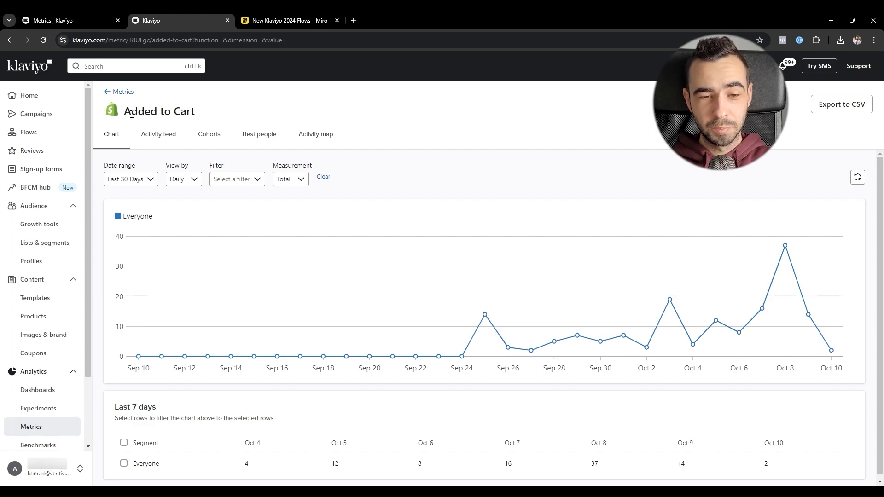
pyautogui.moveTo(125, 113); pyautogui.dragTo(206, 116)
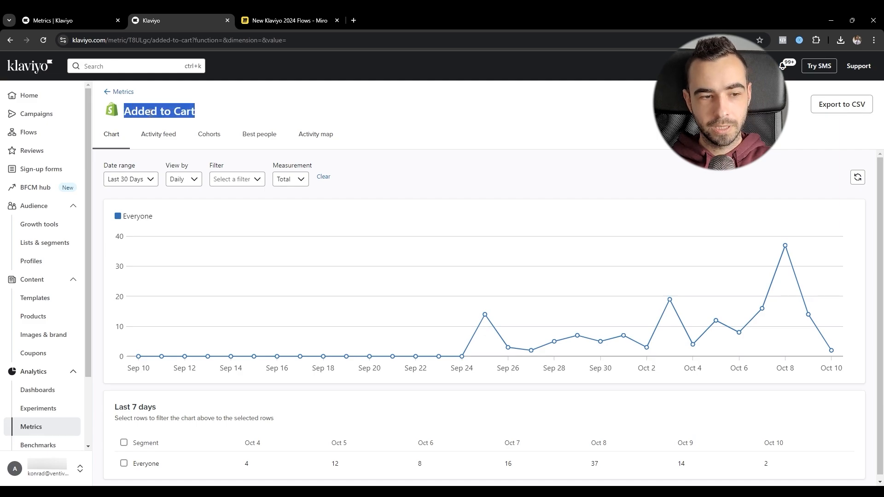
pyautogui.click(151, 113)
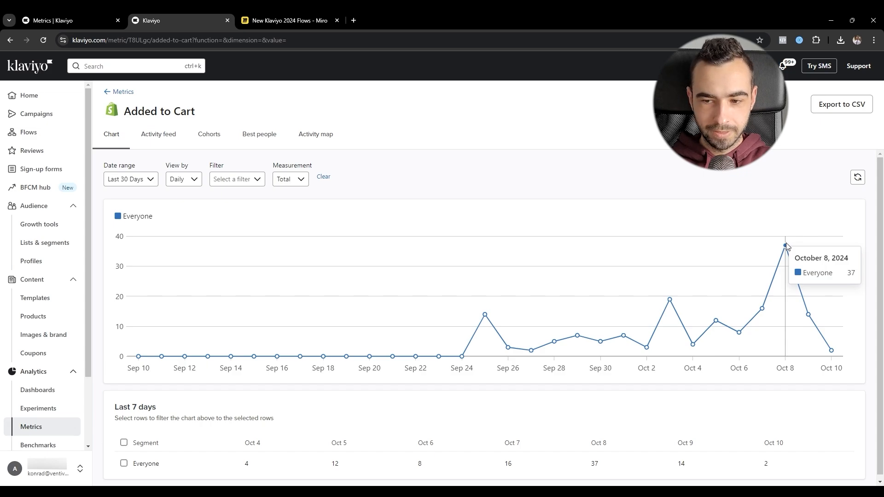
pyautogui.moveTo(197, 113); pyautogui.dragTo(123, 113)
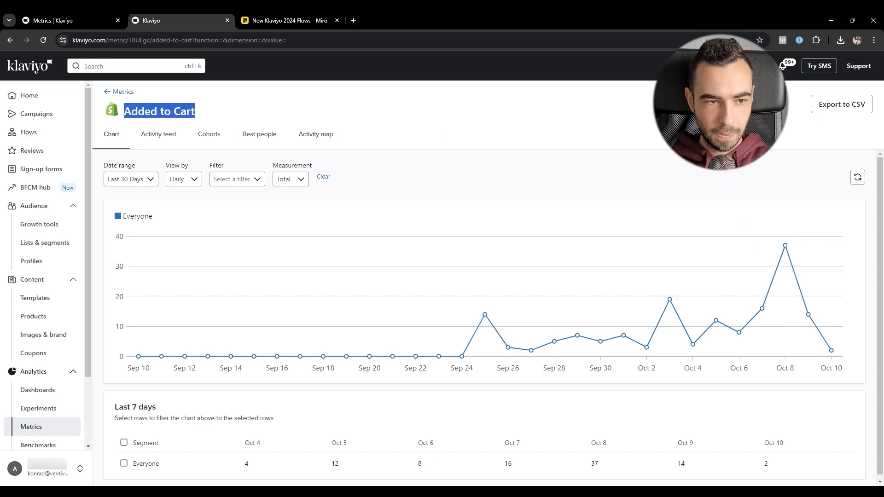
pyautogui.click(123, 113)
pyautogui.click(73, 13)
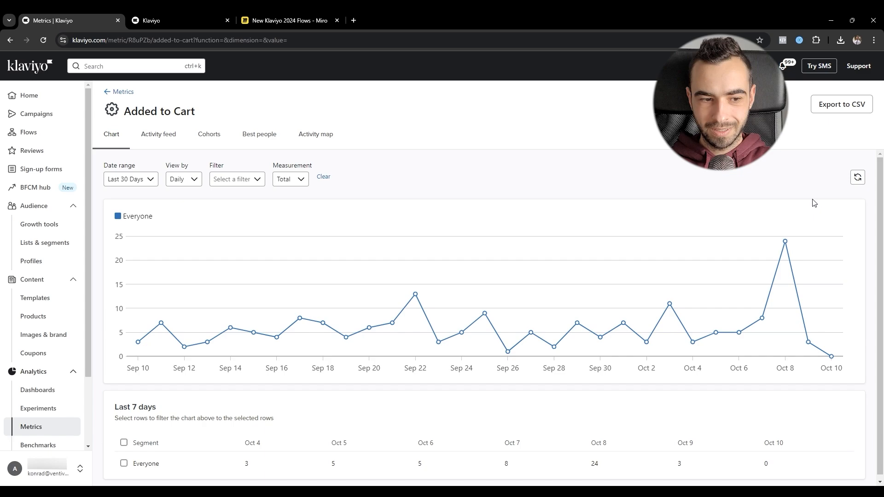
pyautogui.moveTo(786, 245)
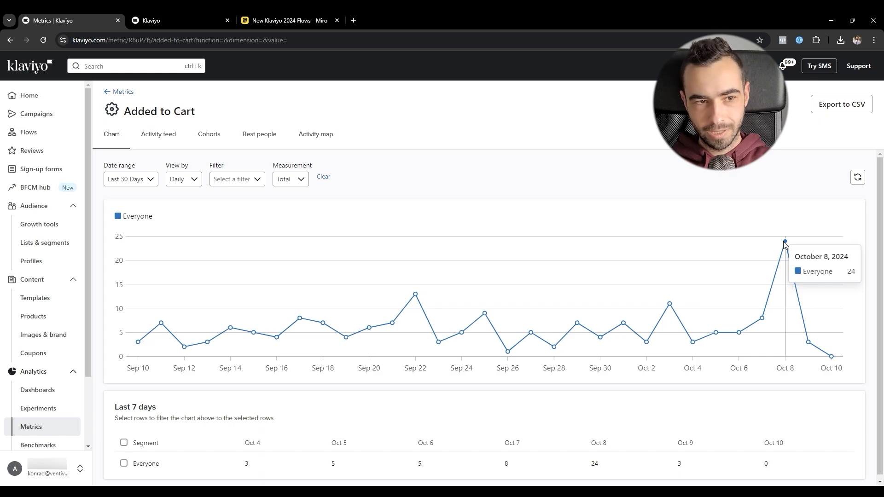
pyautogui.click(202, 20)
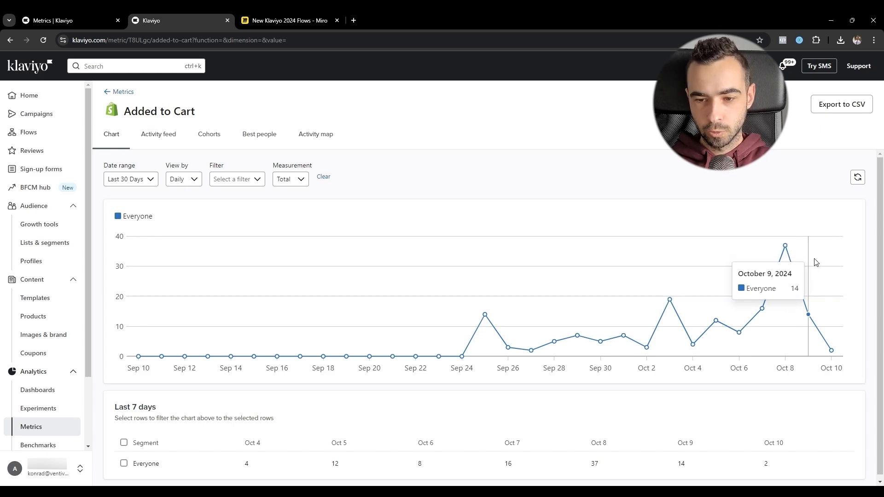
pyautogui.hotkey('ctrl', 'shift', 'Tab')
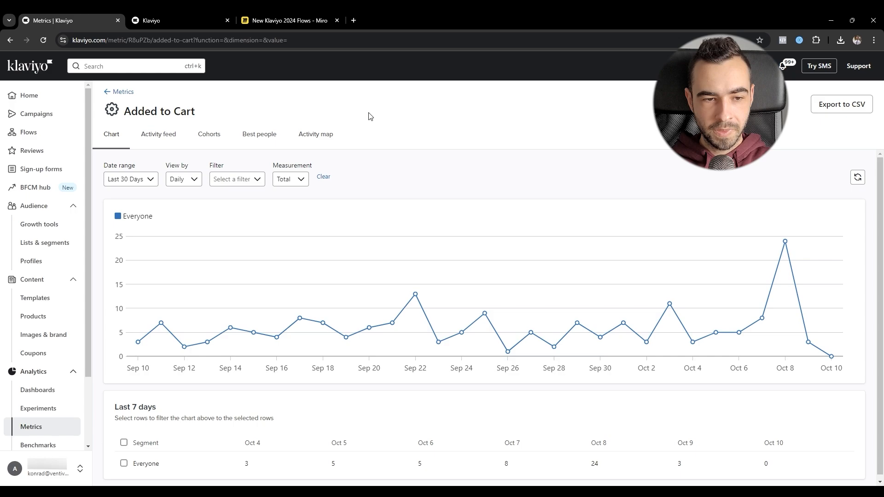
# Step: Close the Shopify Added to Cart chart and locate that metric in the full metrics list
pyautogui.click(228, 20)
pyautogui.click(51, 425)
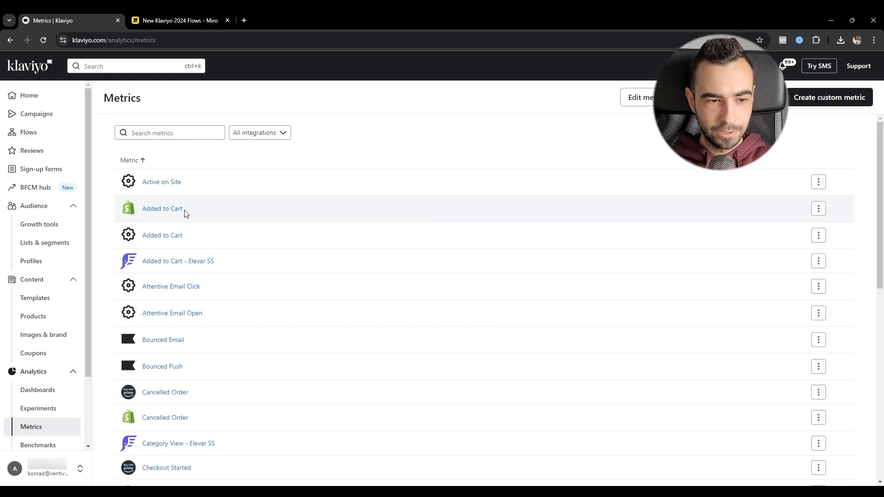
pyautogui.moveTo(186, 213); pyautogui.dragTo(141, 213)
pyautogui.click(197, 214)
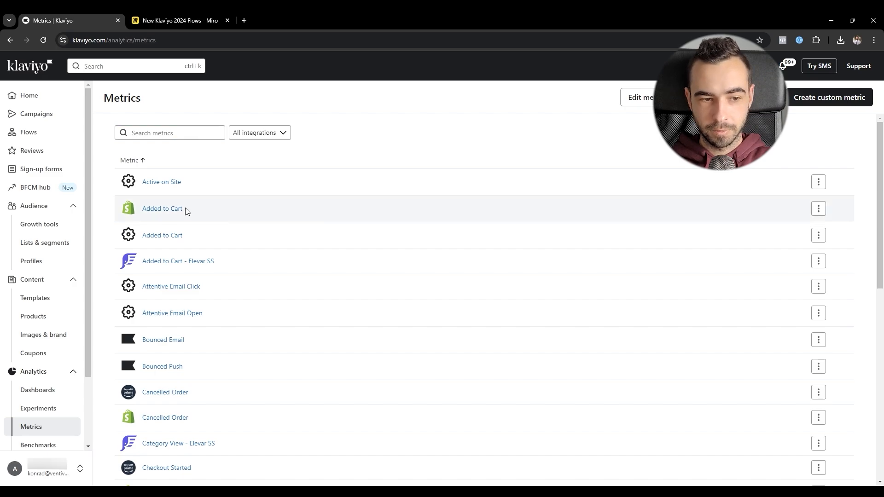
# Step: Start creating a new flow and search the flow templates for "cart"
pyautogui.click(57, 134)
pyautogui.click(846, 98)
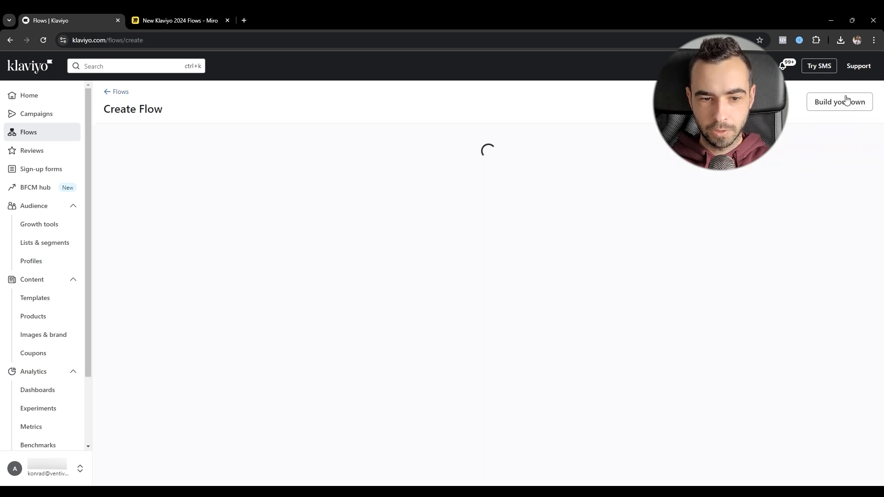
pyautogui.click(322, 147)
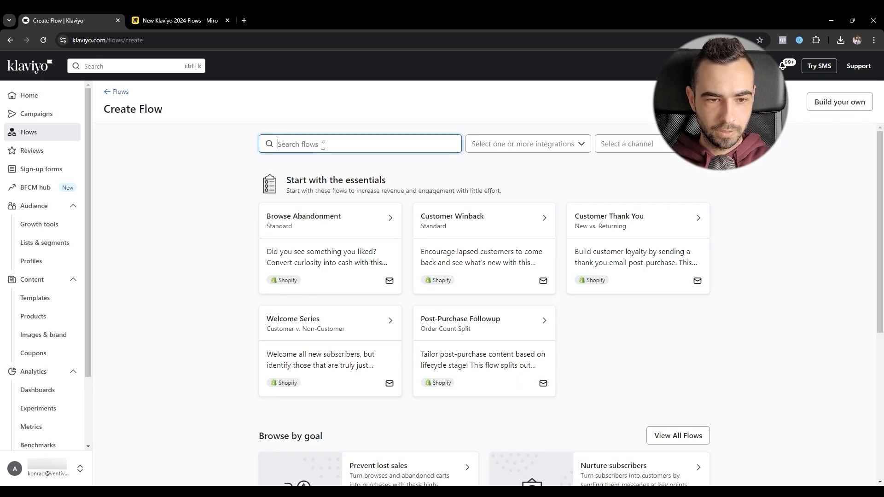
pyautogui.write('cart')
pyautogui.click(190, 212)
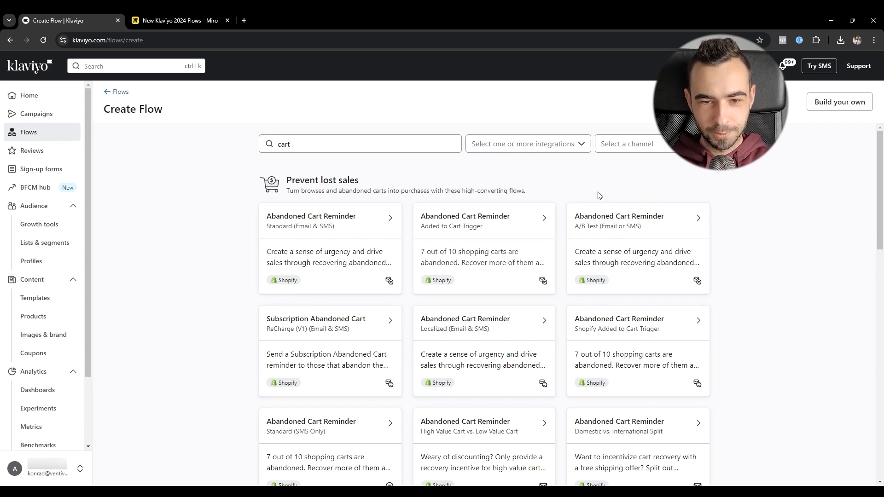
# Step: Open the Email & SMS Abandoned Cart Reminder template labeled Added to Cart Trigger, check which metric triggers it, and close it
pyautogui.scroll(-2, 756, 202)
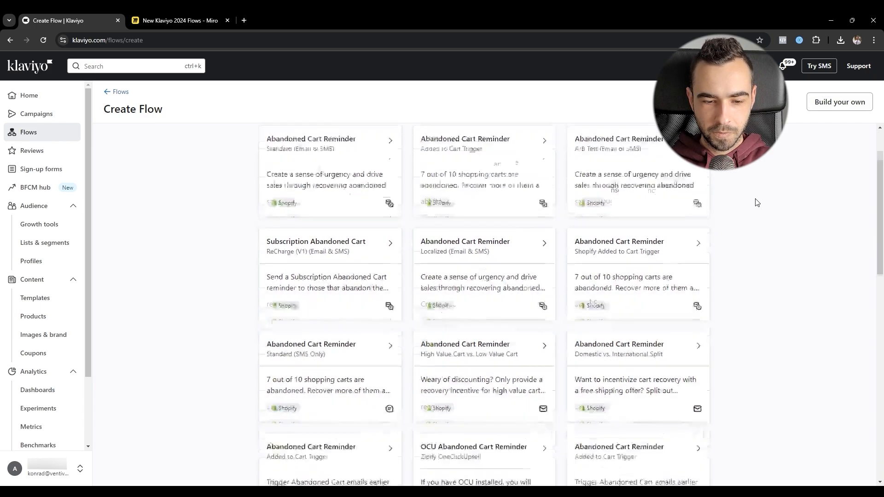
pyautogui.scroll(-2, 756, 202)
pyautogui.scroll(4, 746, 203)
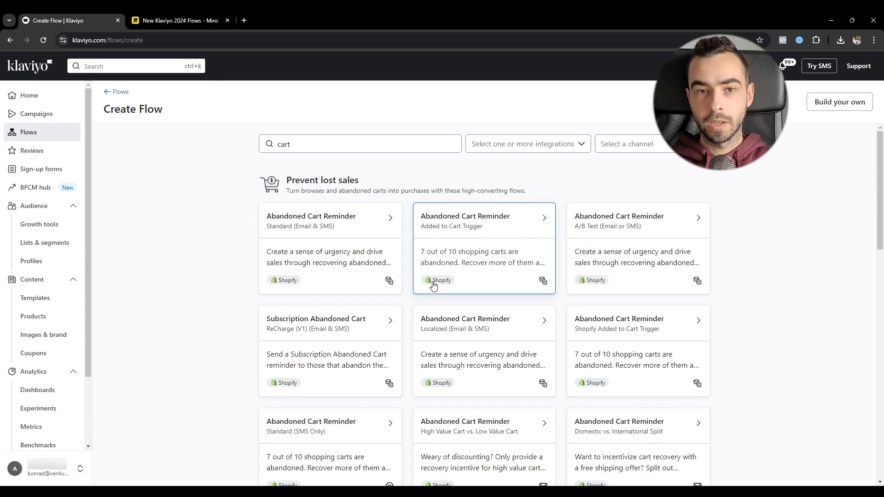
pyautogui.click(454, 232)
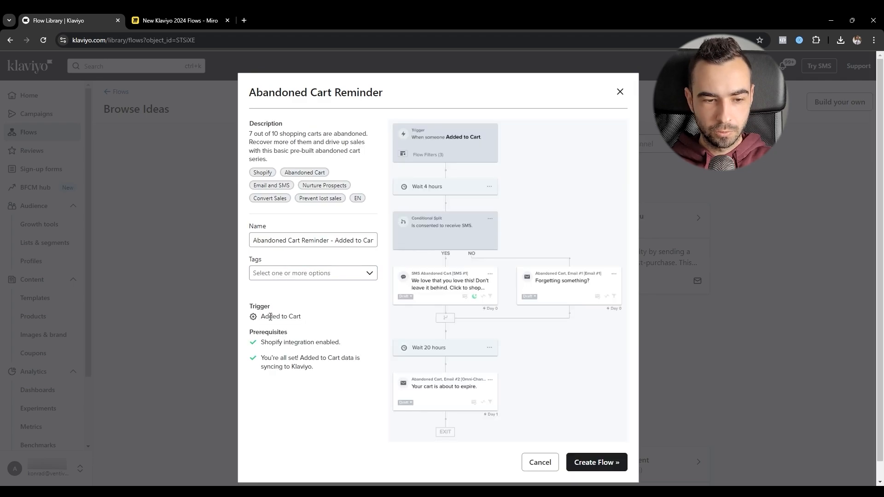
pyautogui.moveTo(249, 308); pyautogui.dragTo(308, 318)
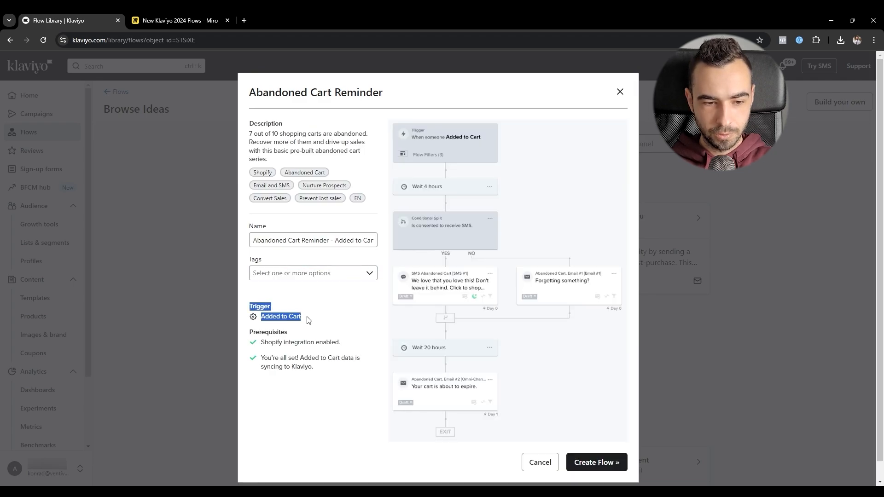
pyautogui.click(254, 318)
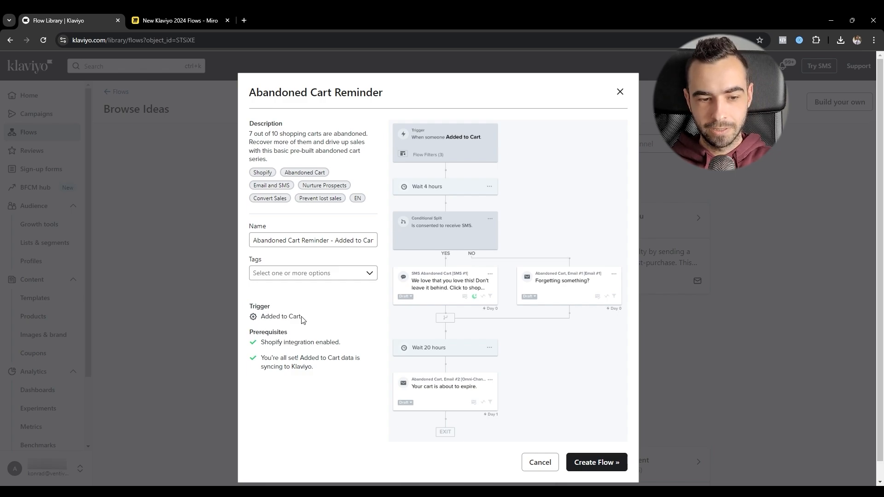
pyautogui.click(618, 93)
# Step: Search the templates for "cart" again and check the trigger of the email-only Abandoned Cart Reminder labeled Added to Cart Trigger
pyautogui.click(396, 140)
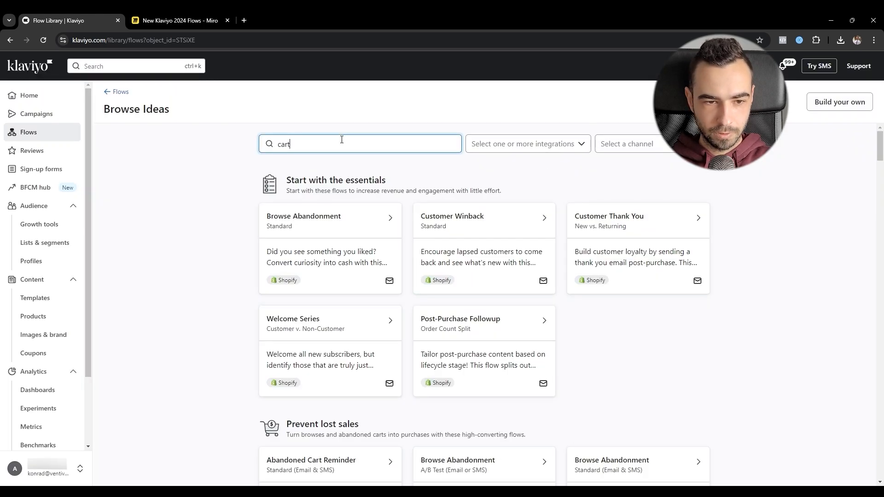
pyautogui.tripleClick(342, 139)
pyautogui.write('cart')
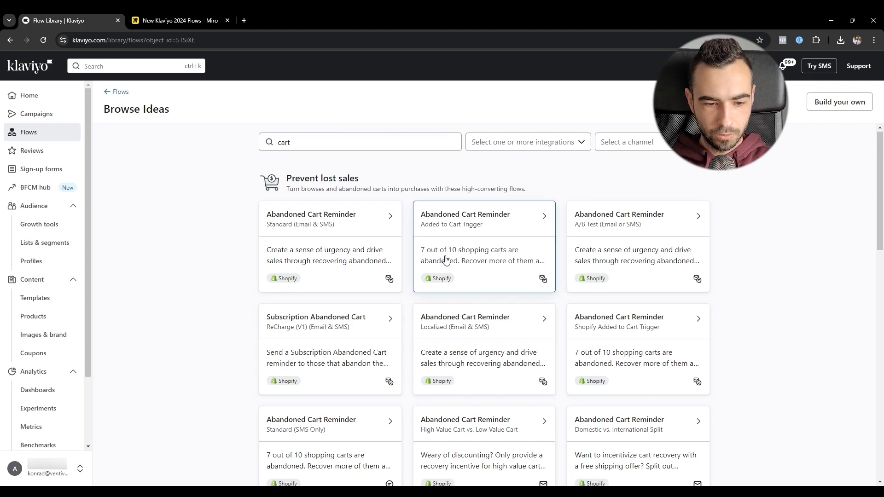
pyautogui.scroll(-2, 446, 259)
pyautogui.scroll(-4, 446, 259)
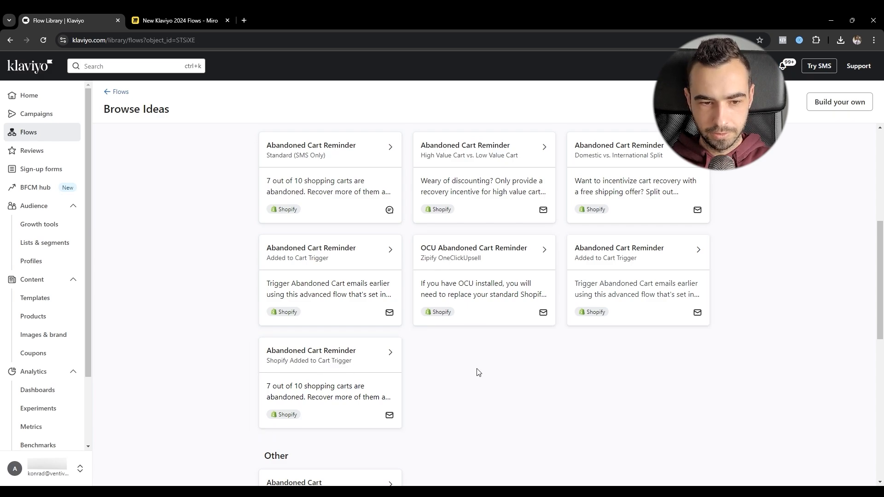
pyautogui.click(336, 270)
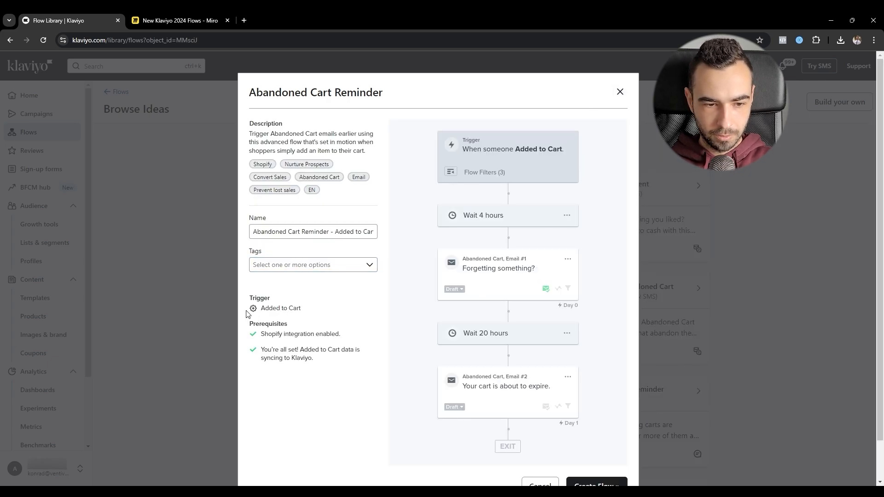
pyautogui.click(621, 92)
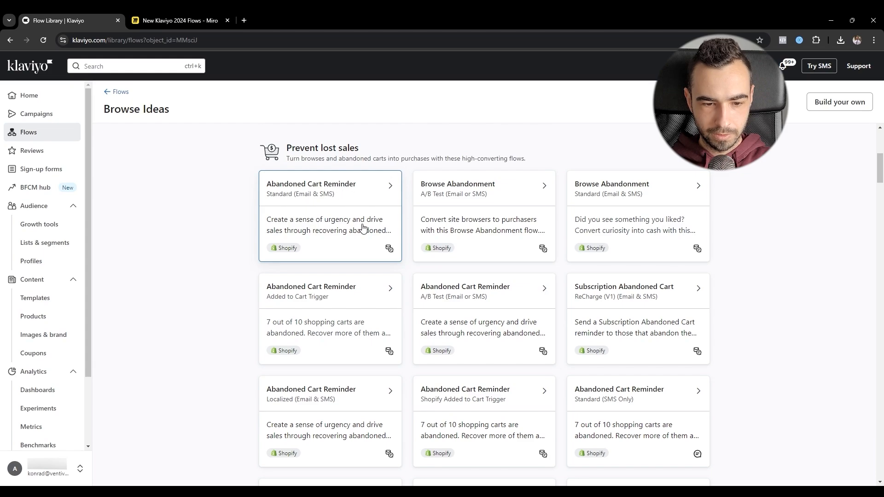
# Step: Redo the "cart" template search and locate the email-only Abandoned Cart Reminder labeled Shopify Added to Cart Trigger
pyautogui.scroll(6, 363, 228)
pyautogui.write('ab')
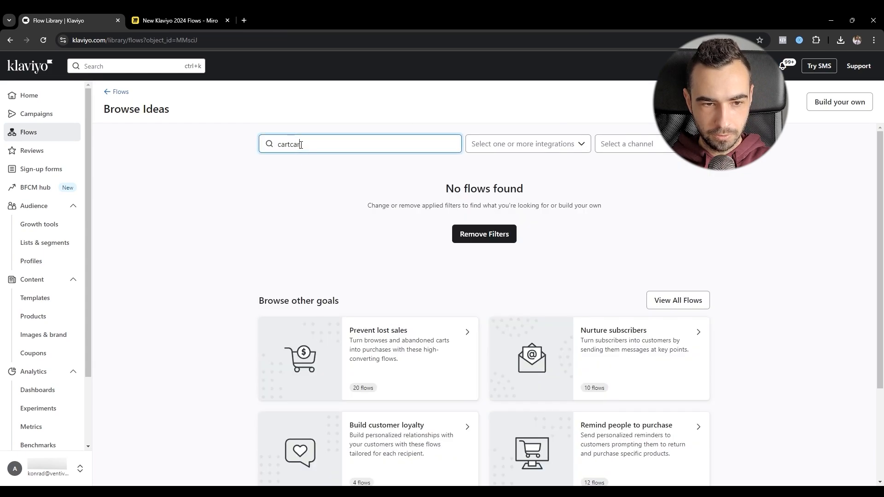
pyautogui.hotkey('ctrl', 'a')
pyautogui.write('cart')
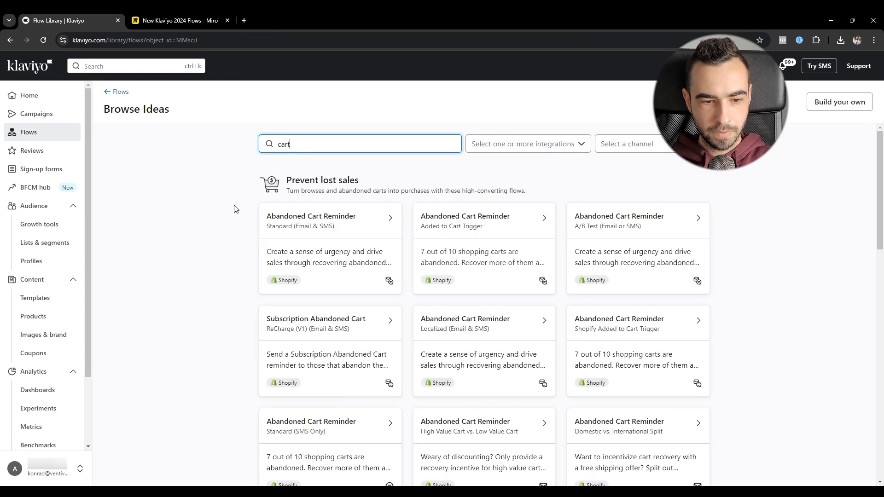
pyautogui.click(225, 225)
pyautogui.scroll(-3, 222, 243)
pyautogui.scroll(-3, 221, 243)
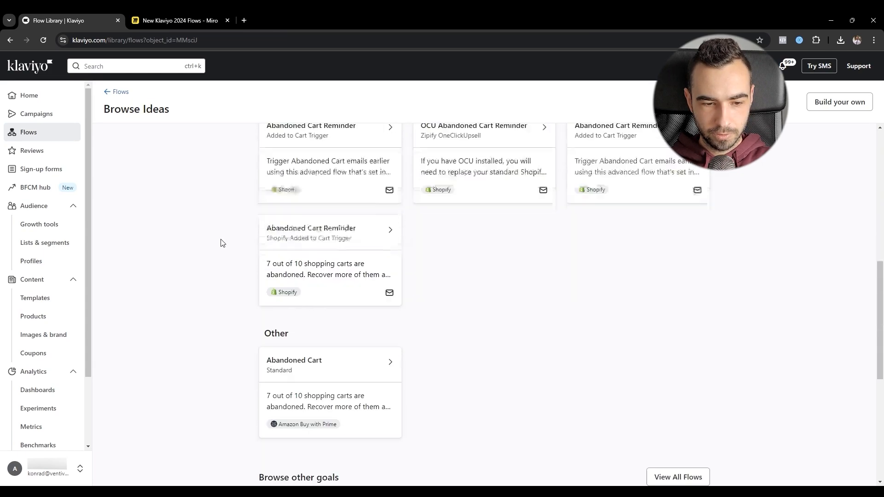
pyautogui.scroll(2, 335, 222)
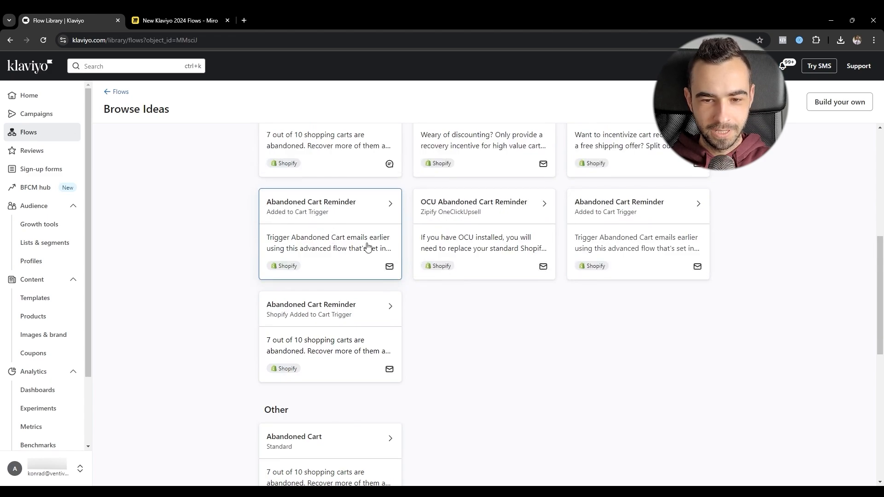
# Step: Check that the Shopify Added to Cart Trigger template uses the Shopify metric, and create a flow from it
pyautogui.click(316, 320)
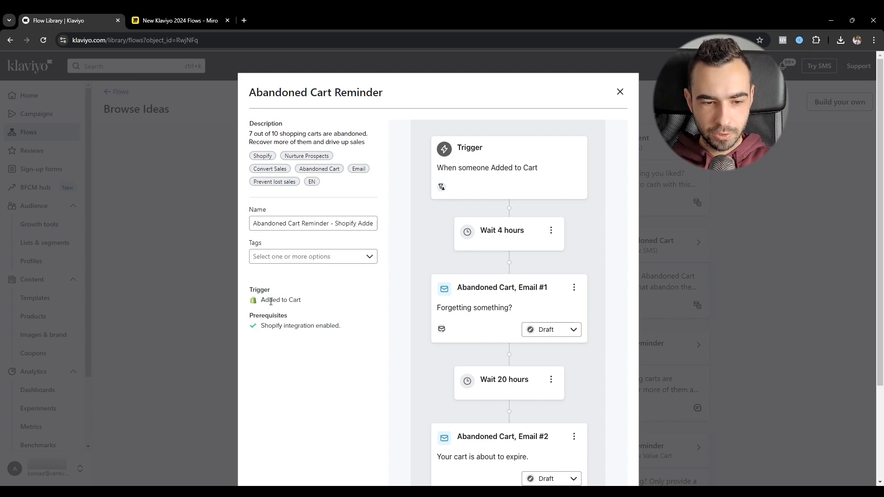
pyautogui.moveTo(319, 304); pyautogui.dragTo(266, 303)
pyautogui.click(257, 305)
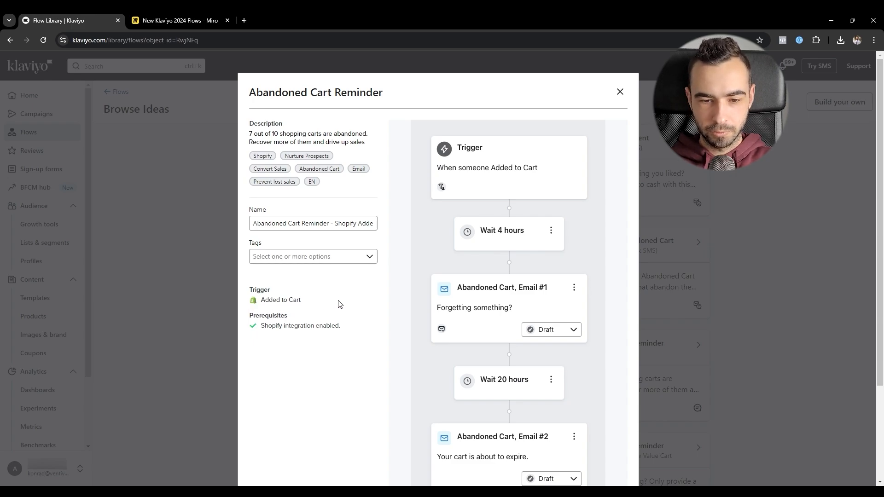
pyautogui.scroll(-3, 339, 304)
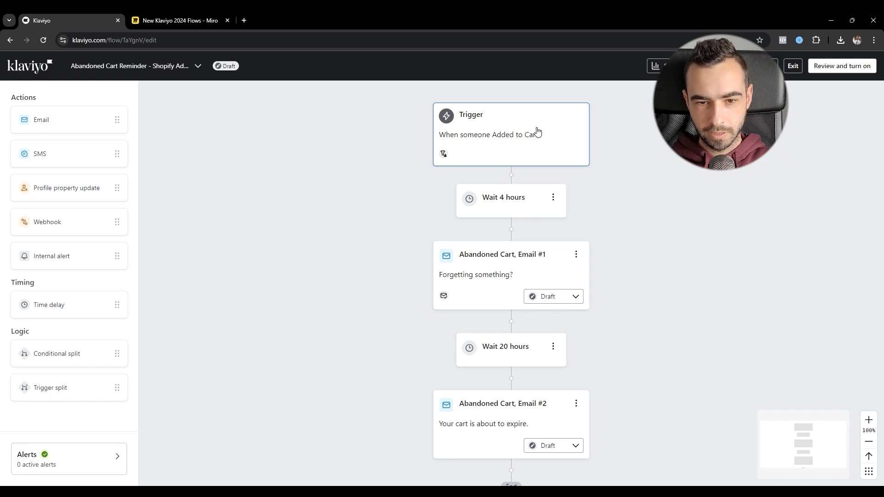
# Step: Add a profile filter to the flow's trigger that skips anyone who has been in this flow in the last 7 days
pyautogui.click(537, 132)
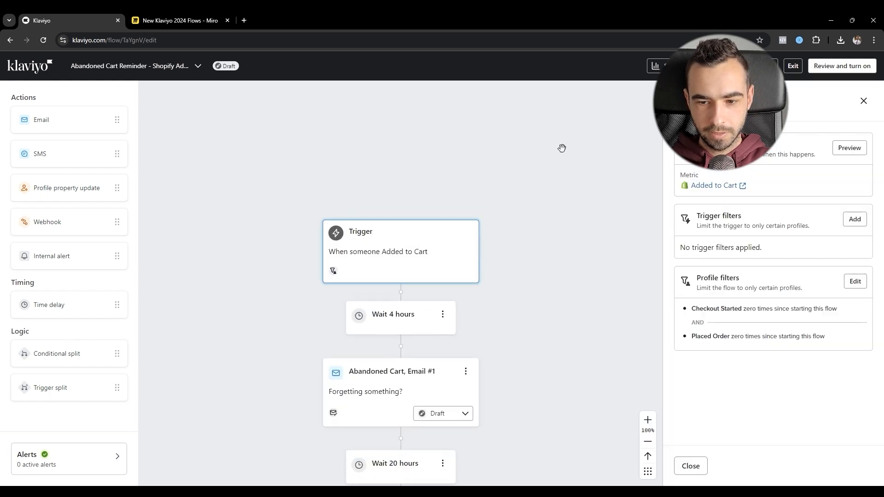
pyautogui.click(856, 281)
pyautogui.click(695, 389)
pyautogui.click(736, 416)
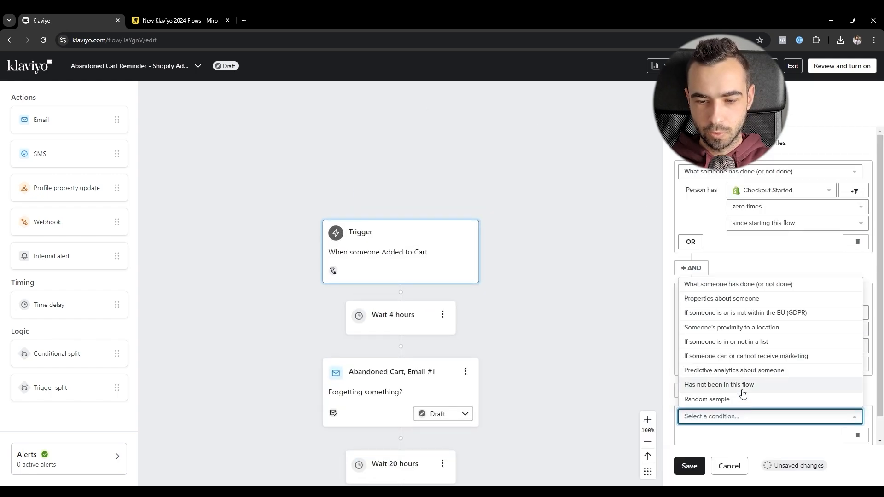
pyautogui.click(742, 390)
pyautogui.scroll(-2, 747, 380)
pyautogui.click(730, 366)
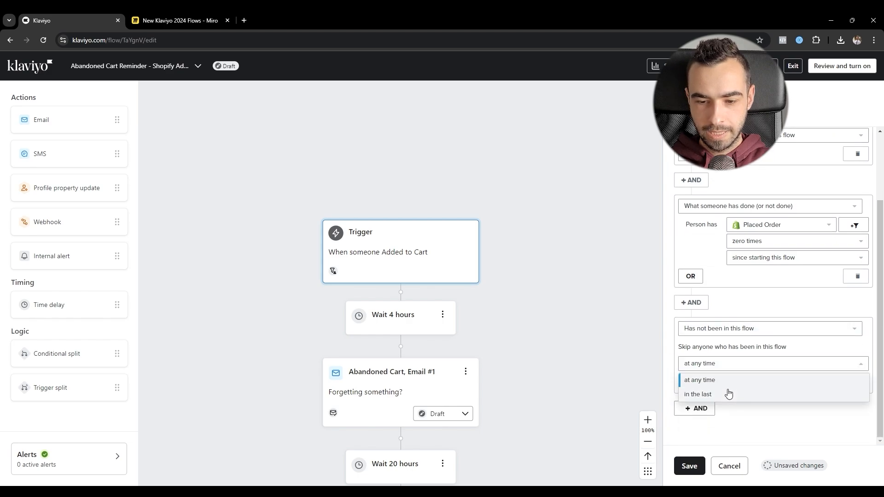
pyautogui.click(728, 394)
pyautogui.doubleClick(712, 379)
pyautogui.write('7')
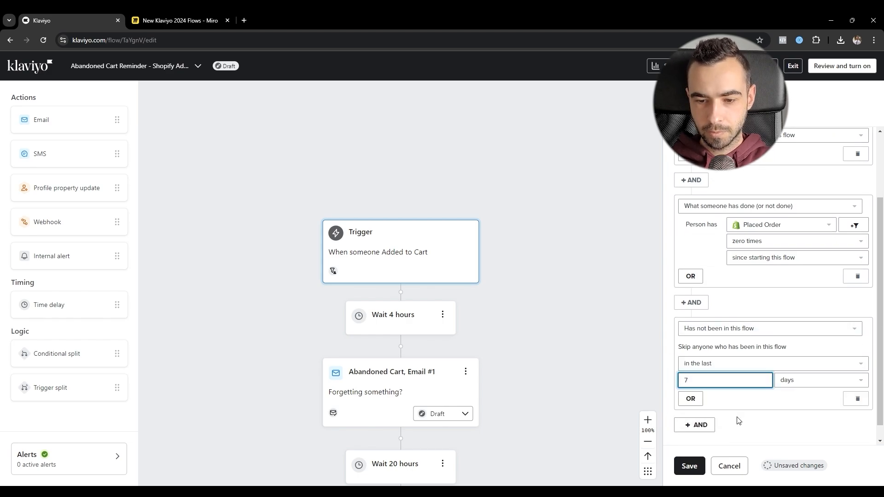
# Step: Add a profile filter for Shopify Added to Cart zero times since starting this flow, and save the filters
pyautogui.click(696, 423)
pyautogui.click(736, 411)
pyautogui.write('adde')
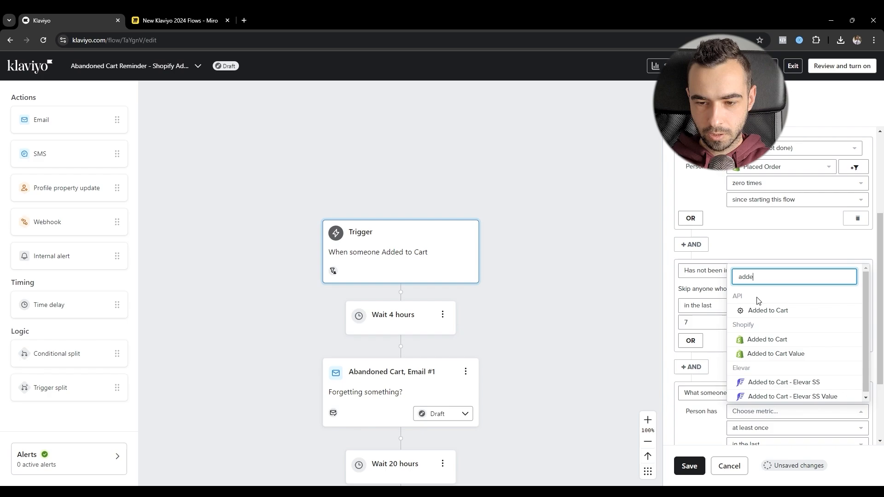
pyautogui.click(765, 339)
pyautogui.scroll(-2, 754, 390)
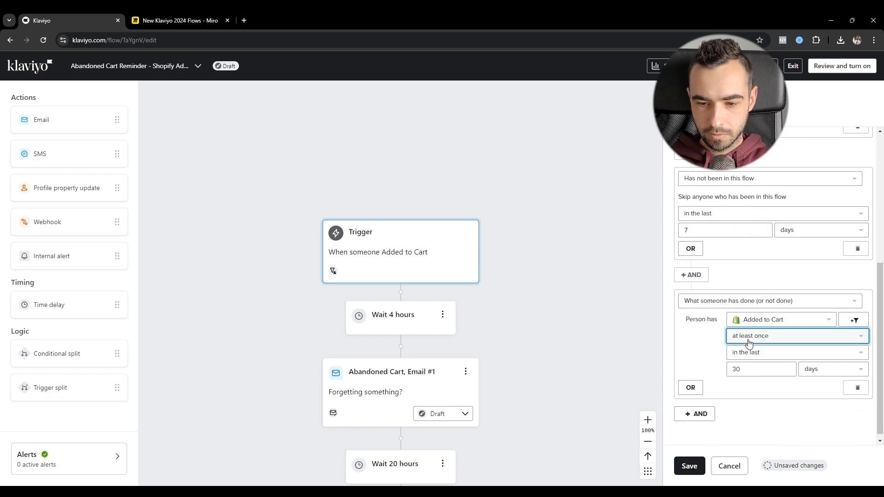
pyautogui.click(749, 343)
pyautogui.click(759, 367)
pyautogui.click(755, 353)
pyautogui.click(760, 453)
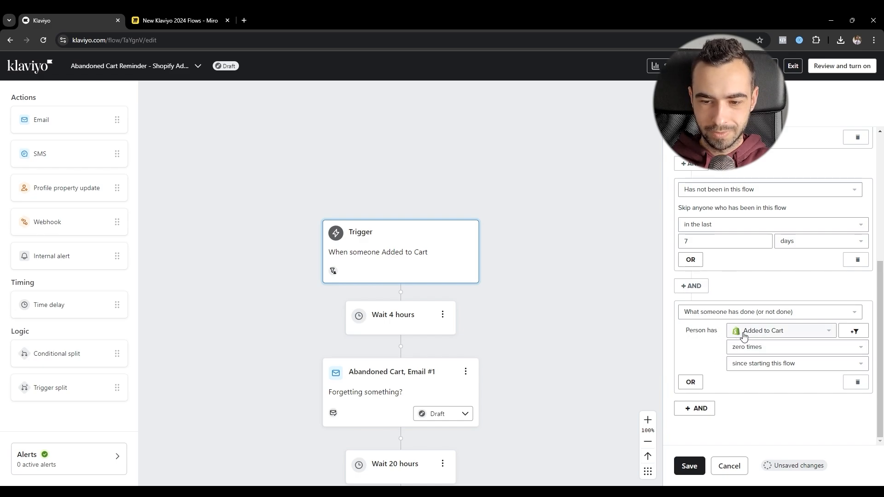
pyautogui.click(687, 467)
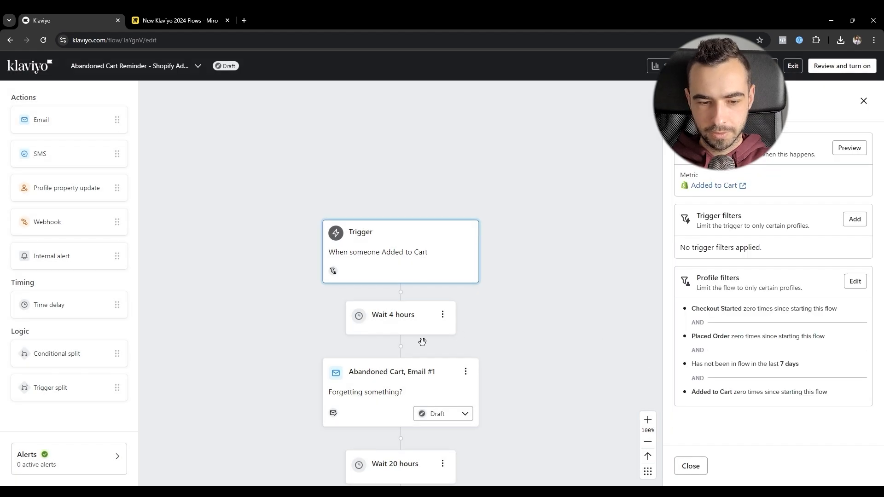
# Step: Turn off Skip recently emailed profiles for Abandoned Cart, Email #1 and save the email's settings
pyautogui.click(346, 417)
pyautogui.scroll(-4, 706, 365)
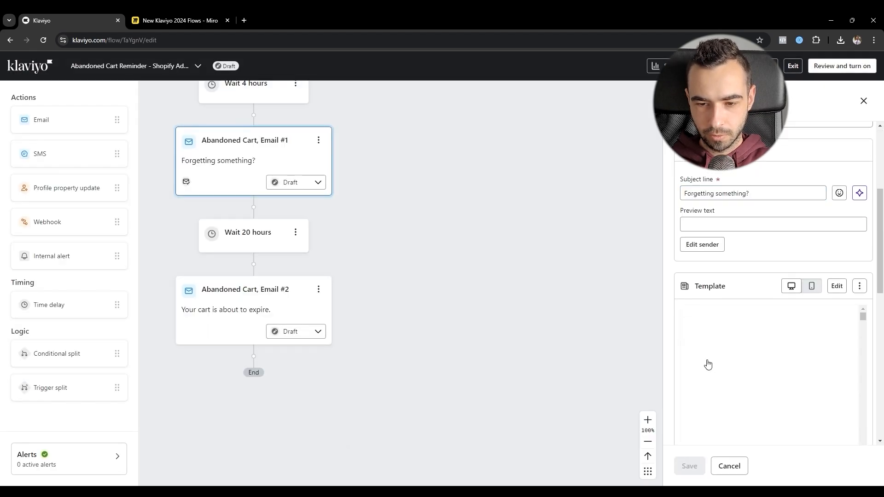
pyautogui.scroll(-10, 673, 335)
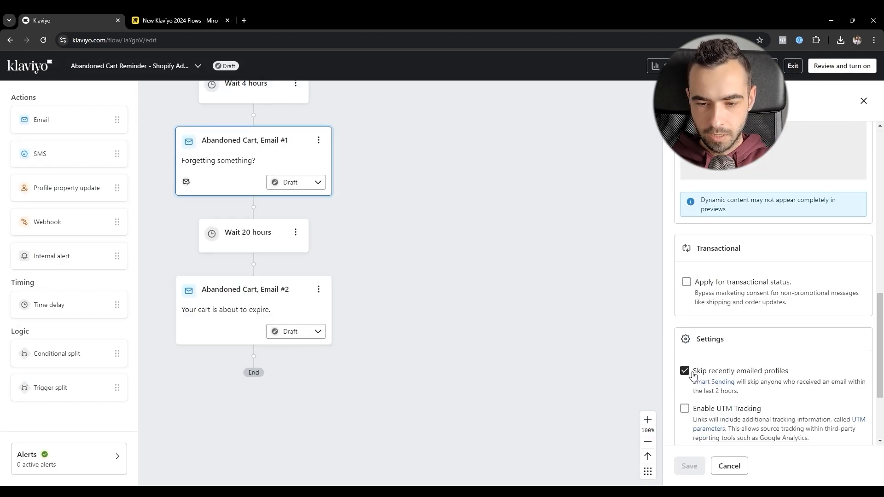
pyautogui.click(684, 249)
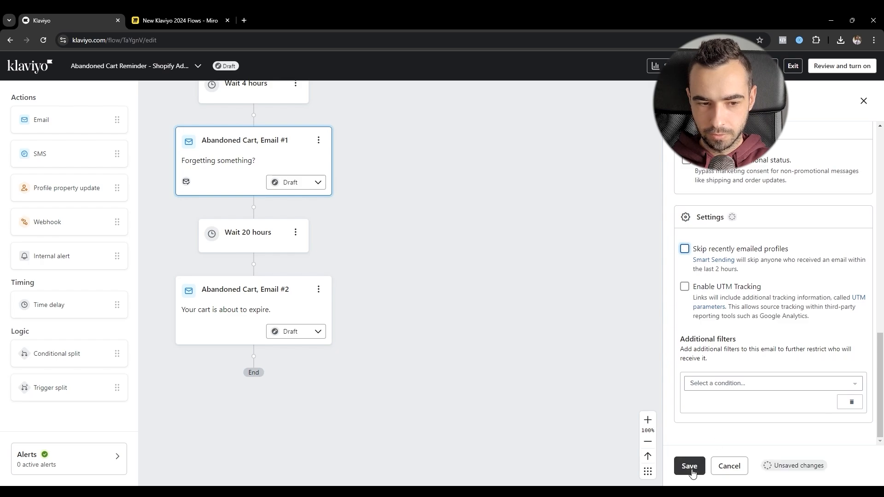
pyautogui.click(690, 468)
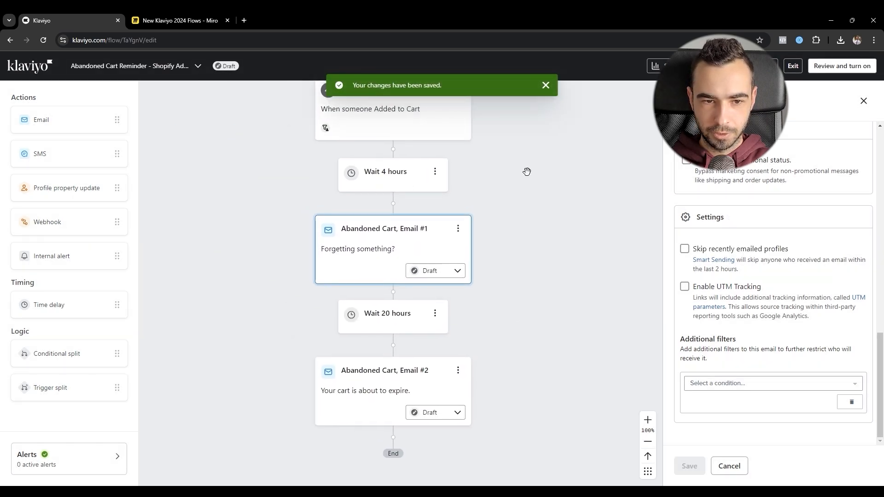
# Step: Review the trigger's profile filters, and switch to the Miro board to examine the abandoned cart flow's emails and delays
pyautogui.click(460, 153)
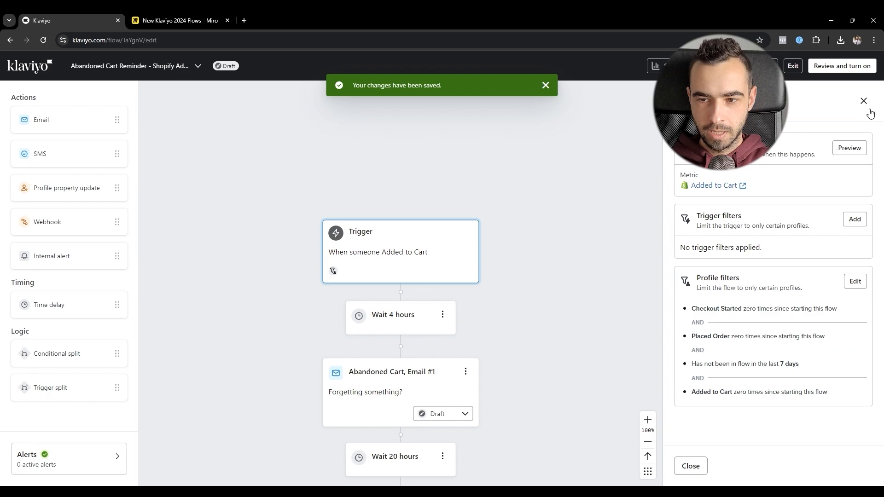
pyautogui.click(180, 21)
pyautogui.scroll(2, 335, 185)
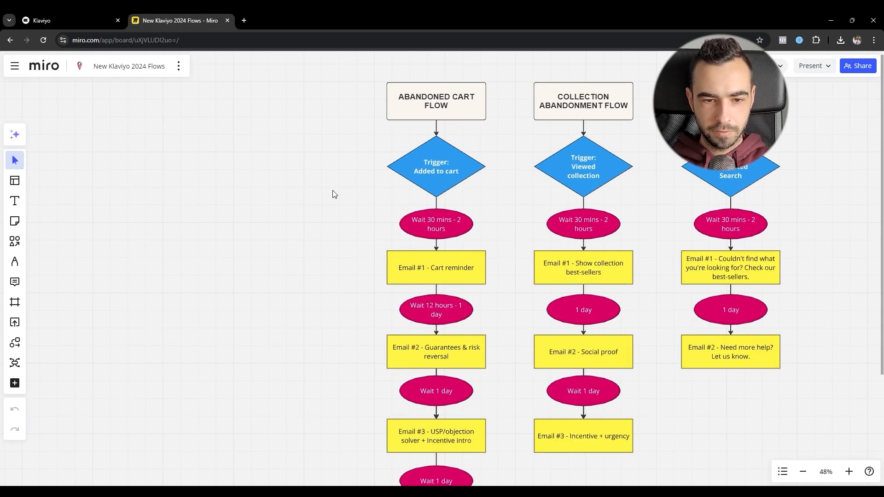
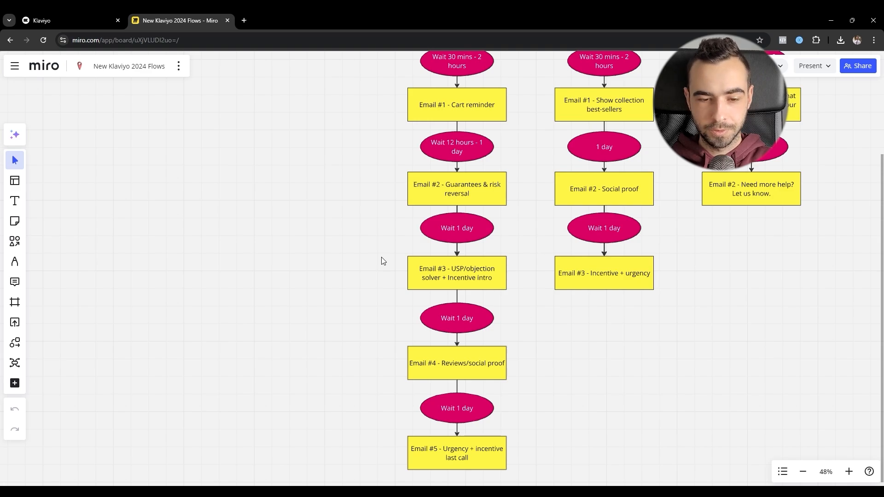
pyautogui.scroll(-1, 436, 247)
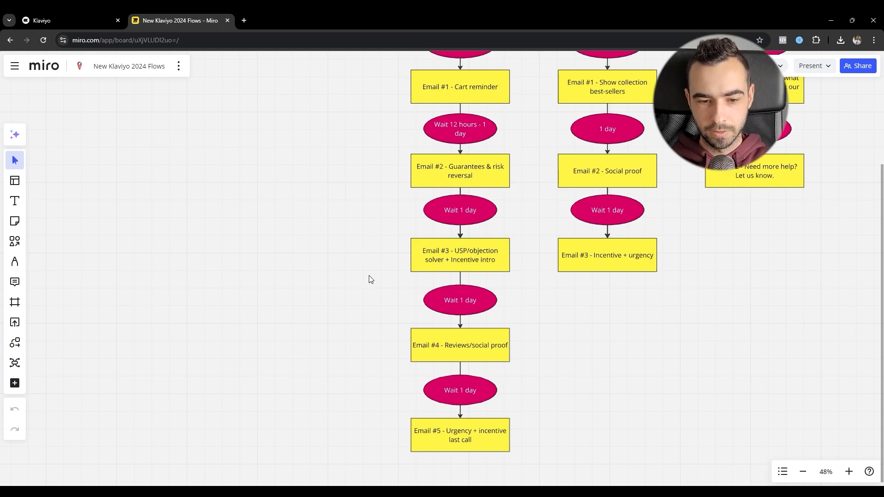
pyautogui.scroll(-1, 369, 279)
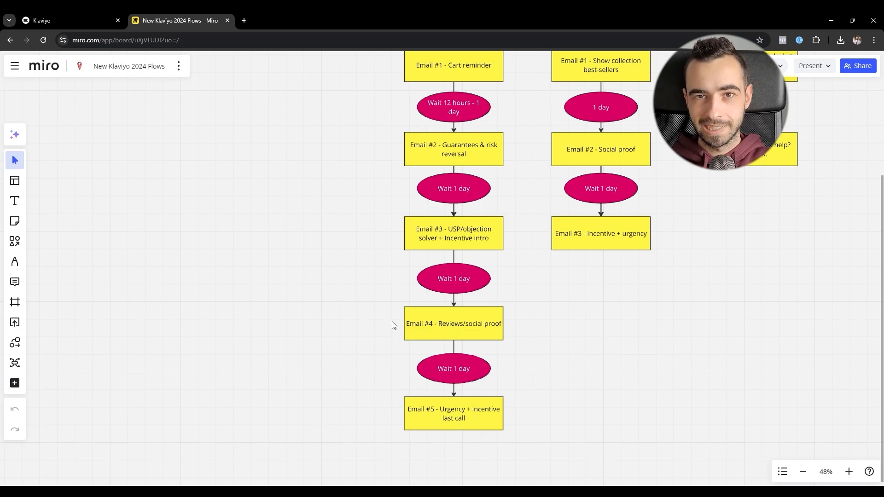
pyautogui.scroll(-1, 380, 347)
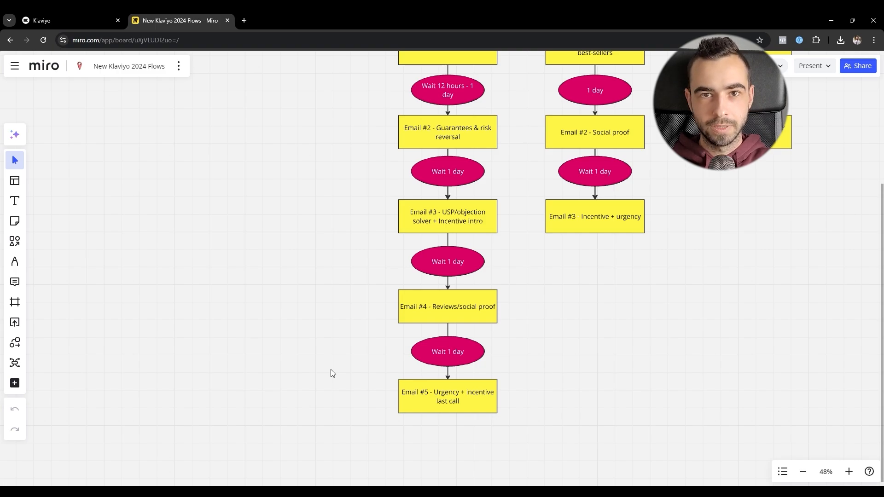
# Step: Review the abandoned cart flow on the Miro board, from its Added to cart trigger down to Email #5
pyautogui.scroll(5, 354, 283)
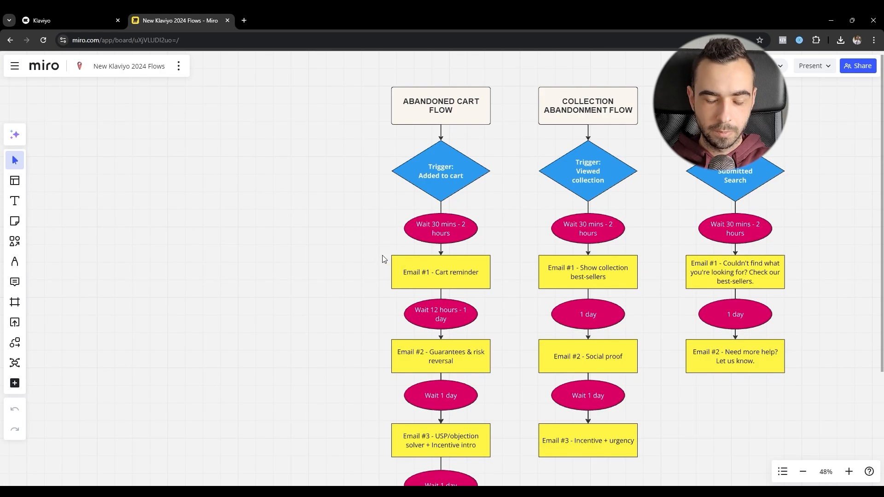
pyautogui.moveTo(357, 280); pyautogui.dragTo(364, 264)
pyautogui.scroll(-3, 365, 264)
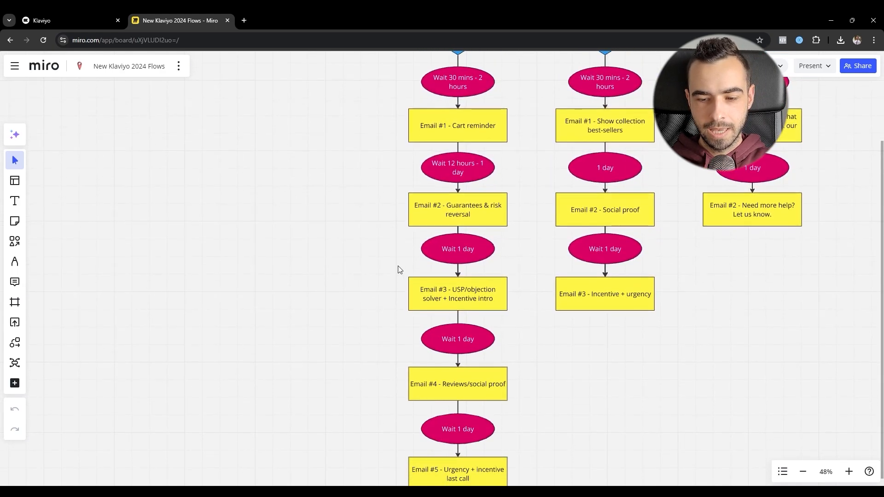
pyautogui.scroll(3, 399, 270)
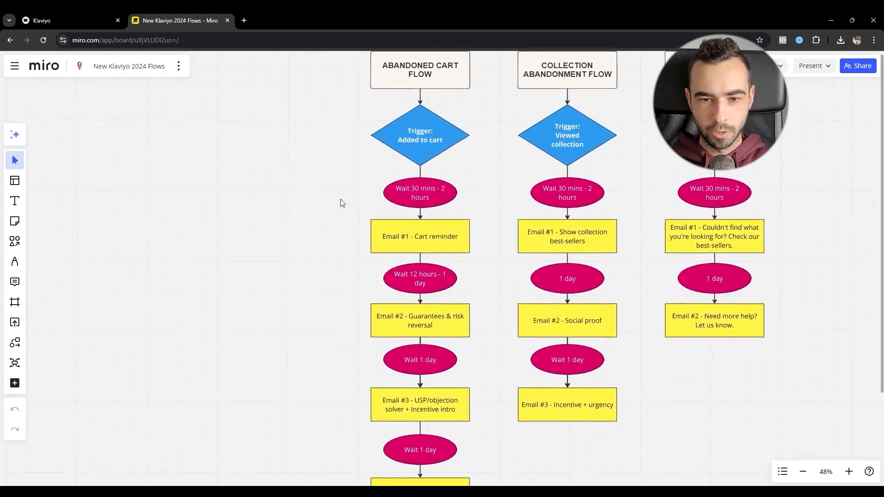
# Step: Switch back to Klaviyo, exit the abandoned cart flow and start creating a new flow
pyautogui.hotkey('ctrl', 'Tab')
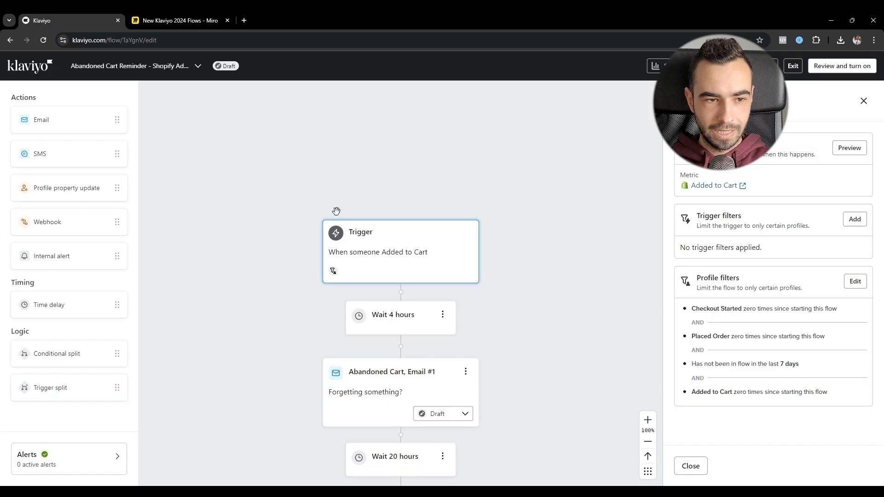
pyautogui.click(790, 65)
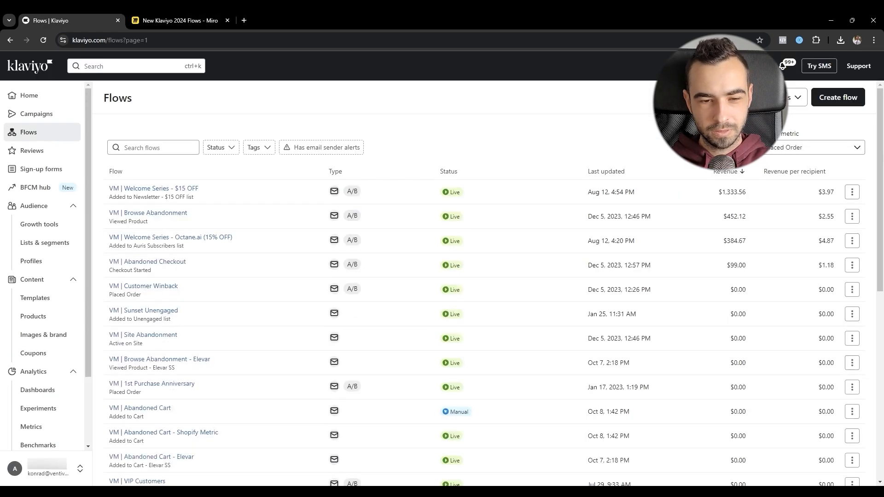
pyautogui.click(842, 98)
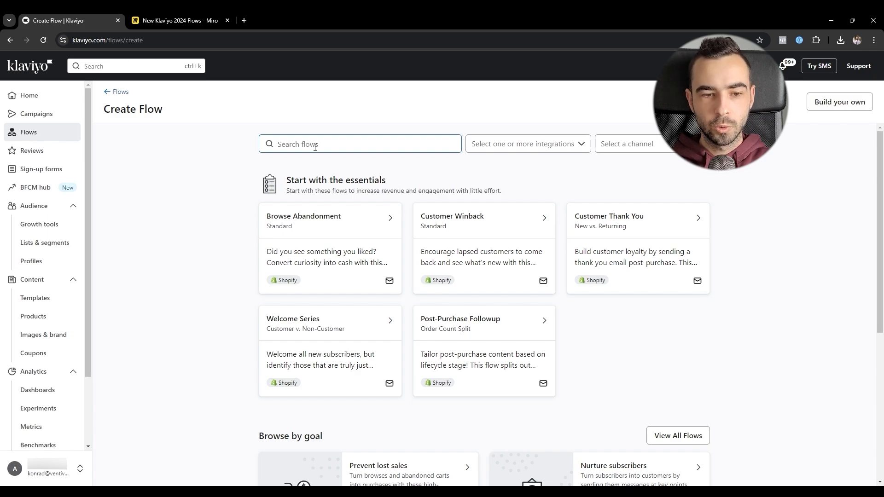
# Step: Search the flow templates for "colle" and create a flow from the Abandoned Collection Flow template triggered by Viewed Collection
pyautogui.click(378, 148)
pyautogui.write('colle')
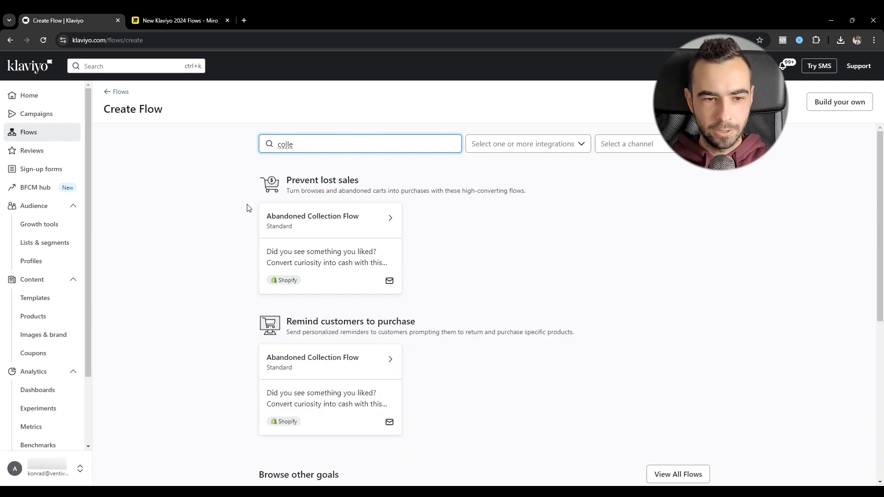
pyautogui.click(325, 218)
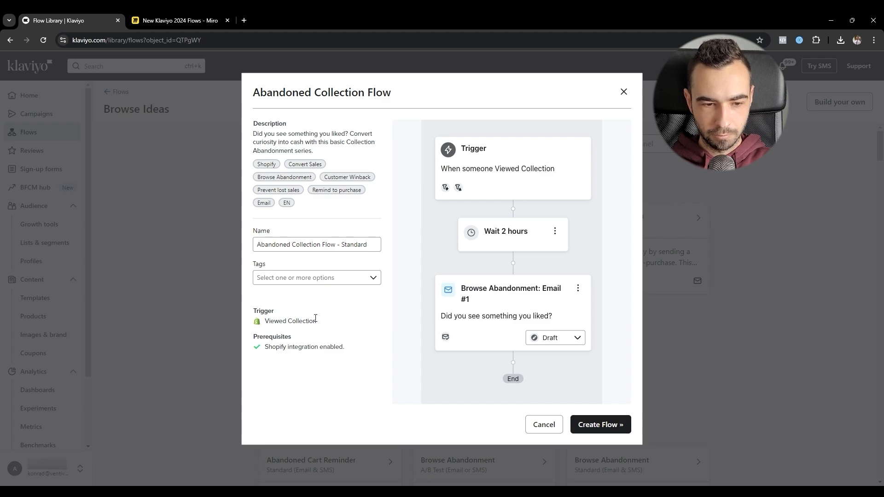
pyautogui.moveTo(315, 319); pyautogui.dragTo(259, 321)
pyautogui.click(276, 321)
pyautogui.click(622, 424)
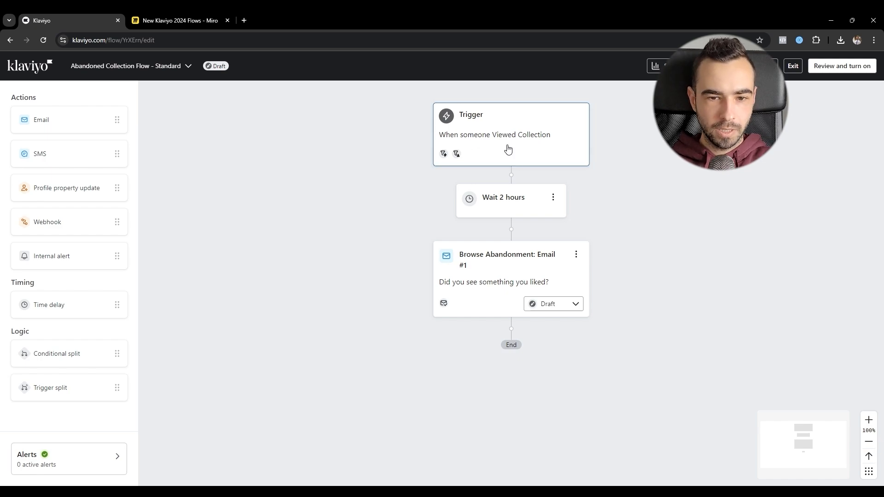
# Step: Examine the Viewed Collection trigger's CollectionName filter and its profile filters
pyautogui.click(529, 146)
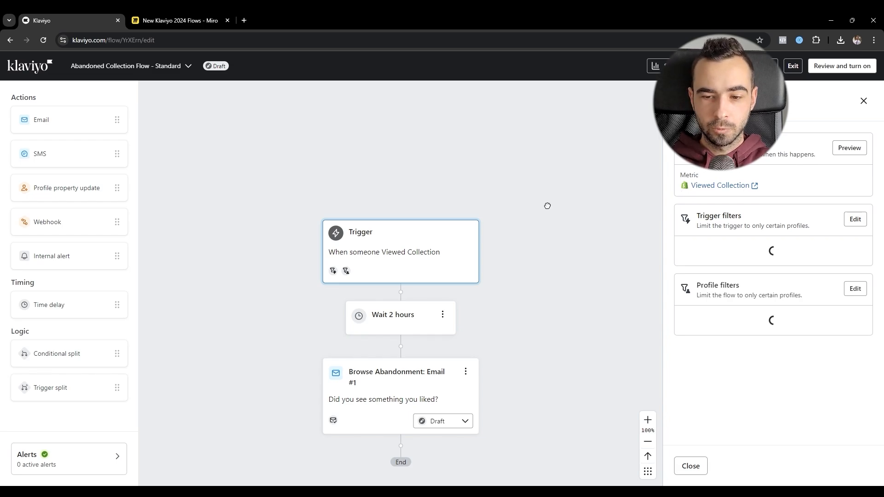
pyautogui.moveTo(546, 203); pyautogui.dragTo(578, 185)
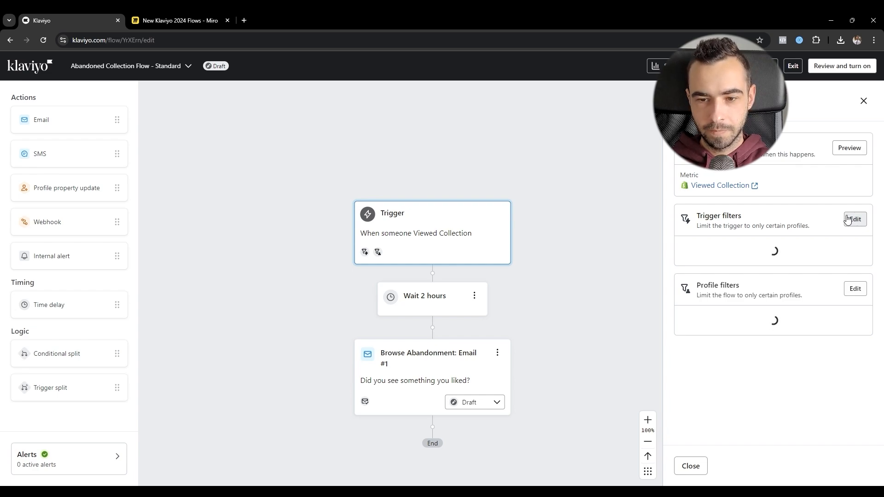
pyautogui.click(848, 220)
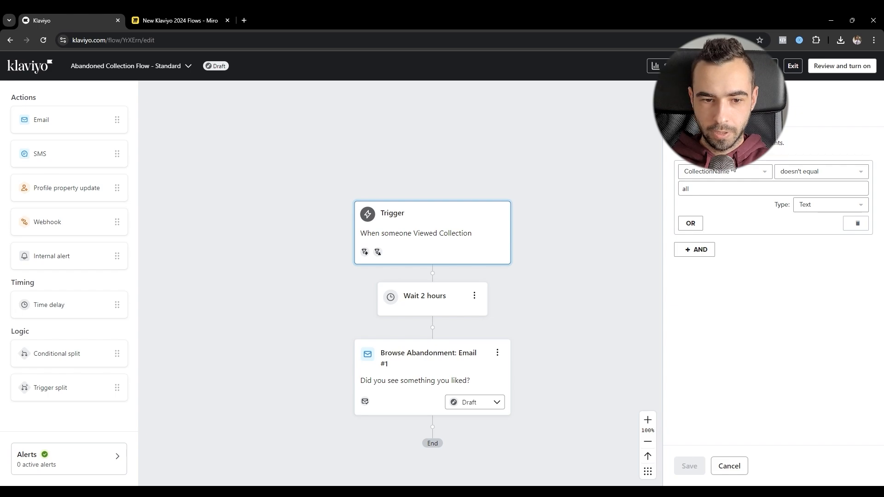
pyautogui.click(684, 104)
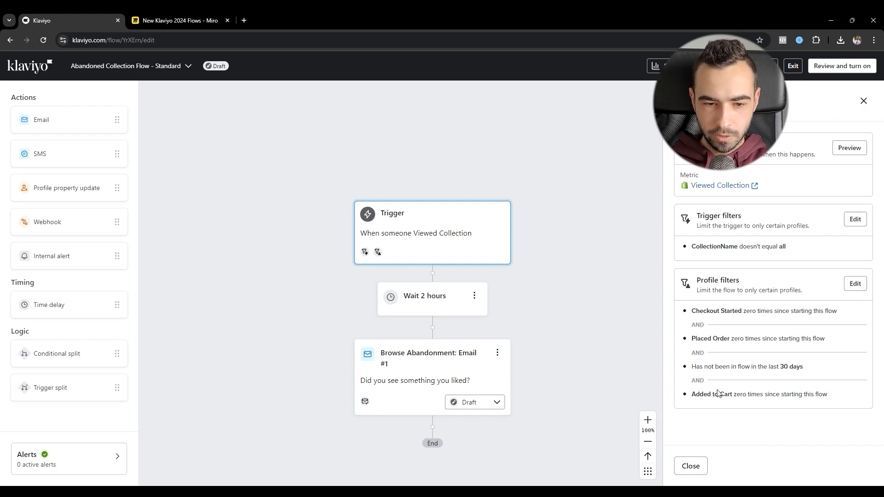
pyautogui.moveTo(689, 399); pyautogui.dragTo(751, 392)
pyautogui.click(751, 391)
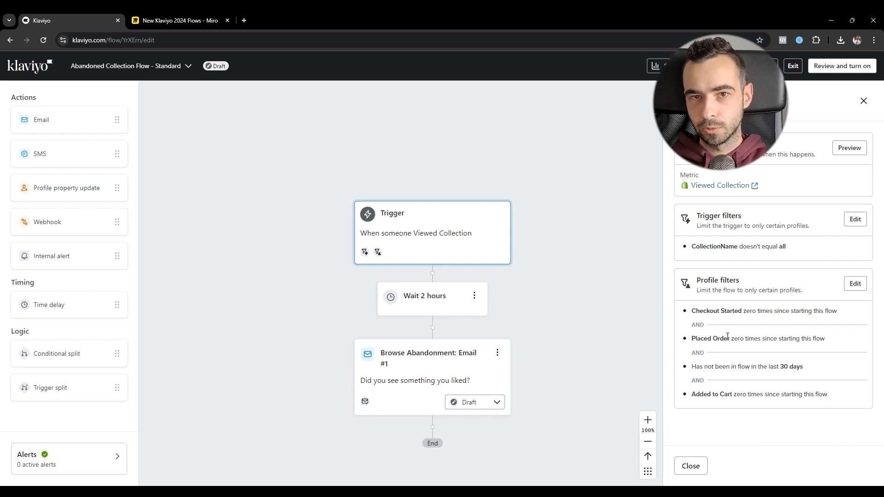
# Step: Add a profile filter for What someone has done (or not done), using the API Viewed Product metric
pyautogui.click(853, 284)
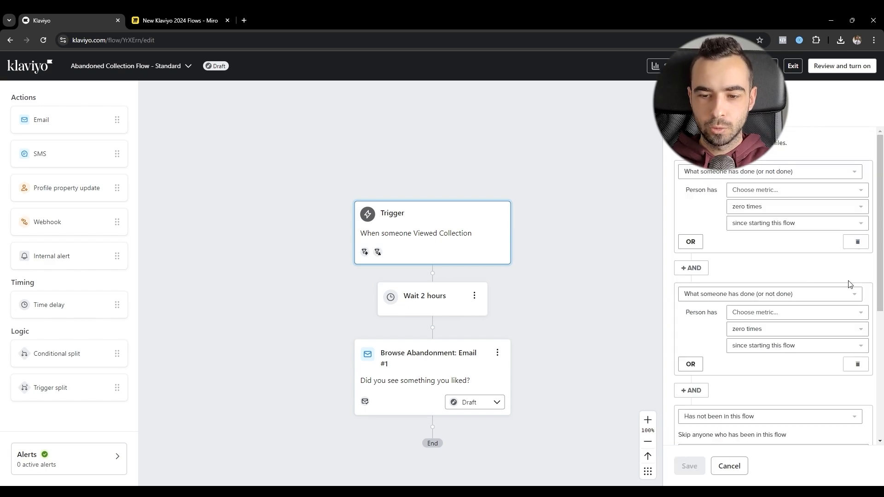
pyautogui.scroll(-5, 737, 345)
pyautogui.click(693, 407)
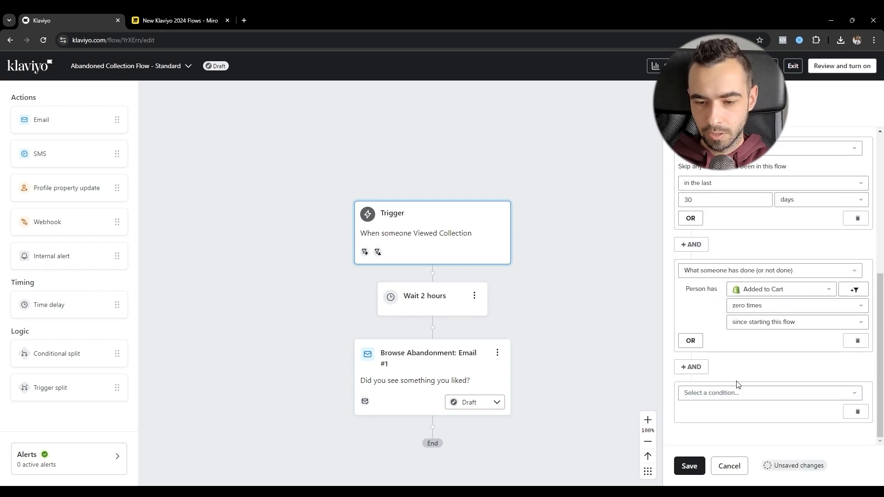
pyautogui.click(736, 394)
pyautogui.click(737, 264)
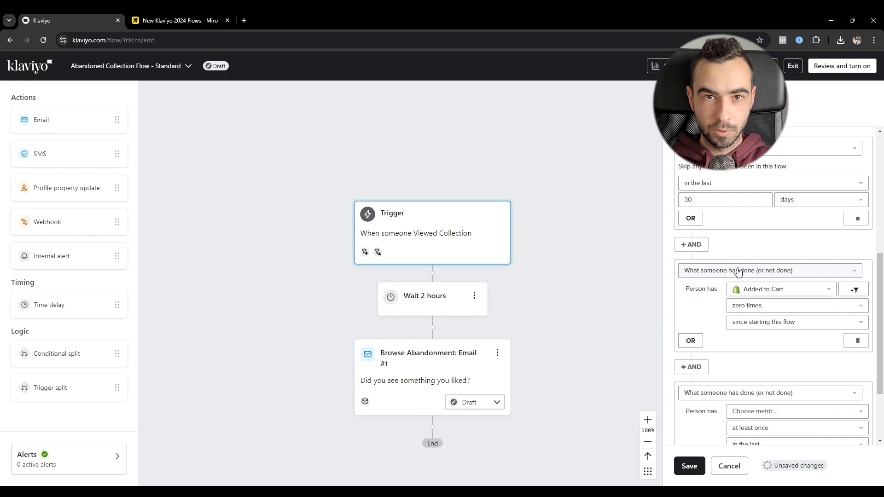
pyautogui.scroll(-2, 739, 271)
pyautogui.click(755, 319)
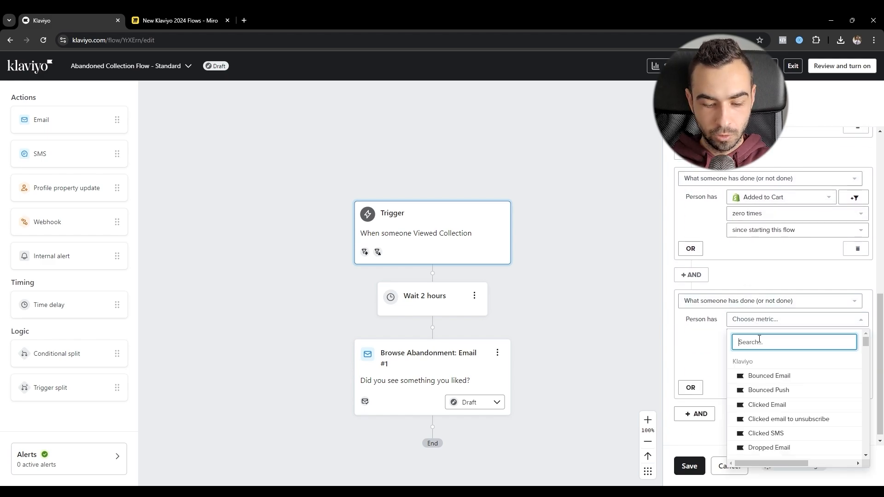
pyautogui.write('view')
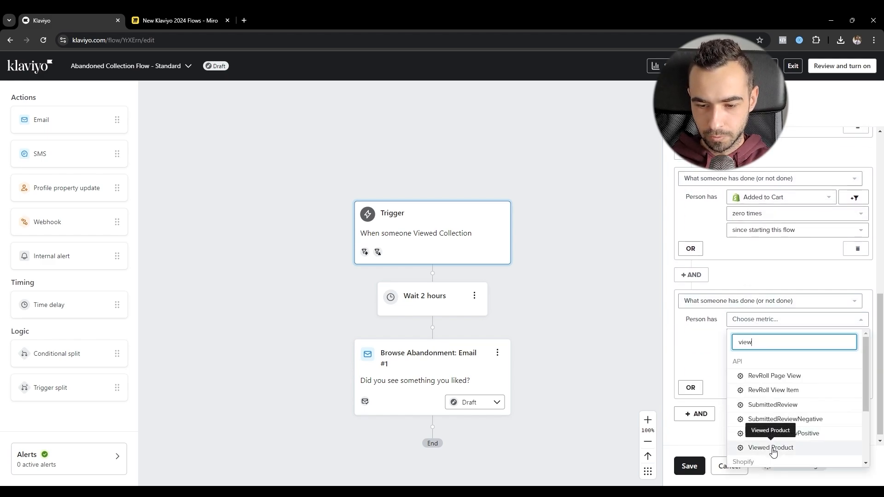
pyautogui.click(771, 448)
pyautogui.click(771, 321)
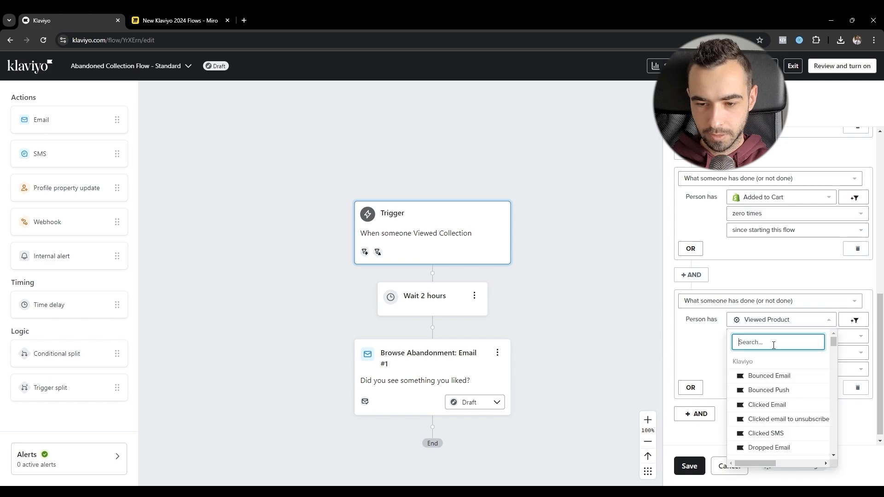
pyautogui.write('viewed')
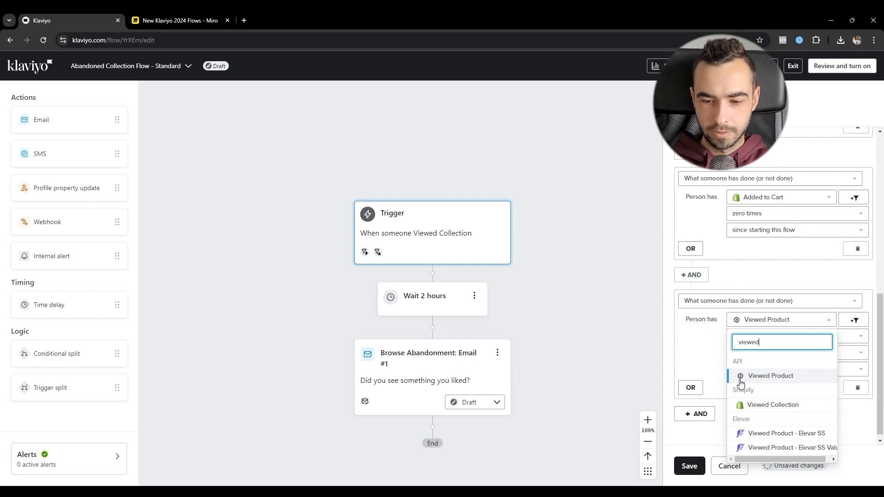
pyautogui.click(698, 344)
# Step: Set the Viewed Product condition to zero times since starting this flow, and save the profile filters
pyautogui.click(750, 337)
pyautogui.click(762, 368)
pyautogui.click(762, 356)
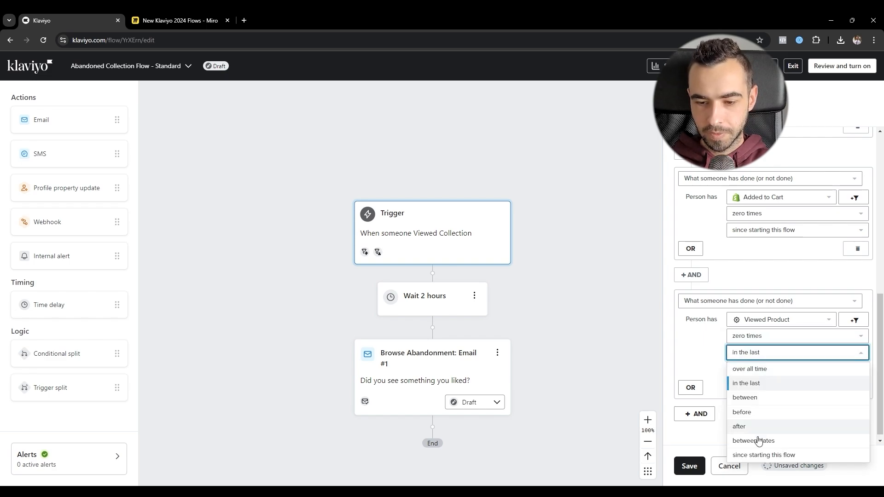
pyautogui.click(761, 455)
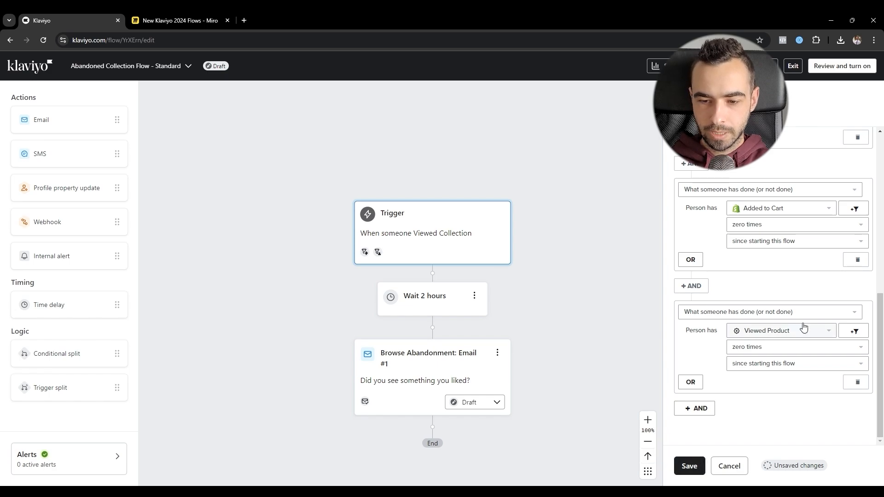
pyautogui.click(688, 466)
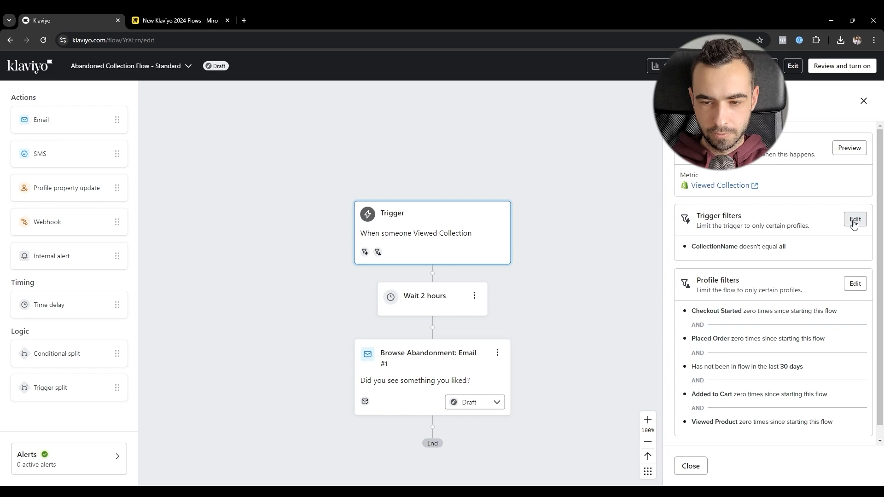
# Step: Change the trigger filter to CollectionName contains necklace, and save it
pyautogui.click(853, 220)
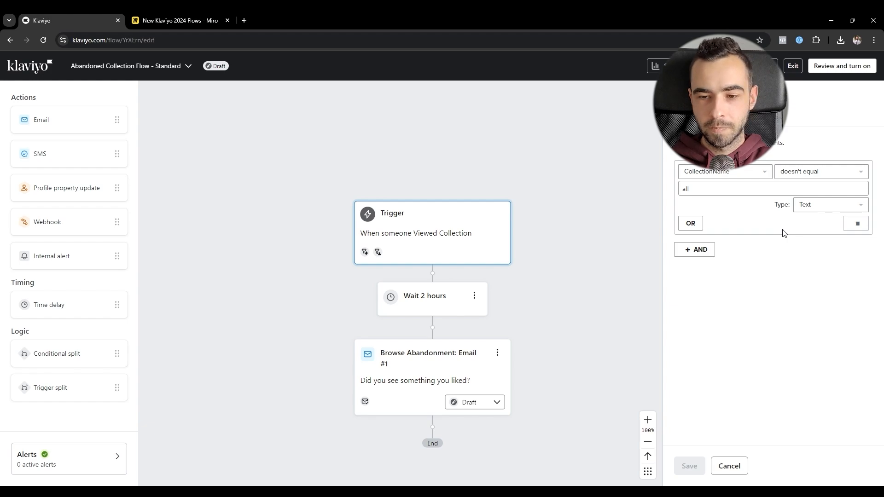
pyautogui.click(799, 174)
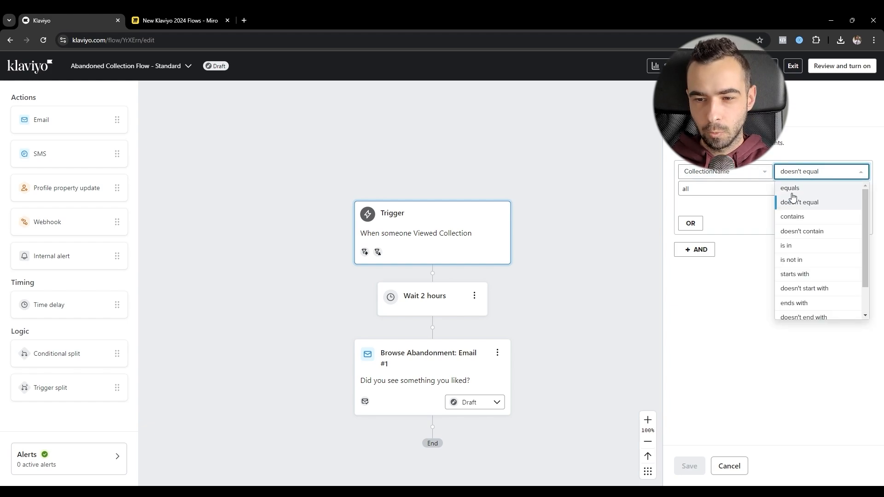
pyautogui.click(796, 217)
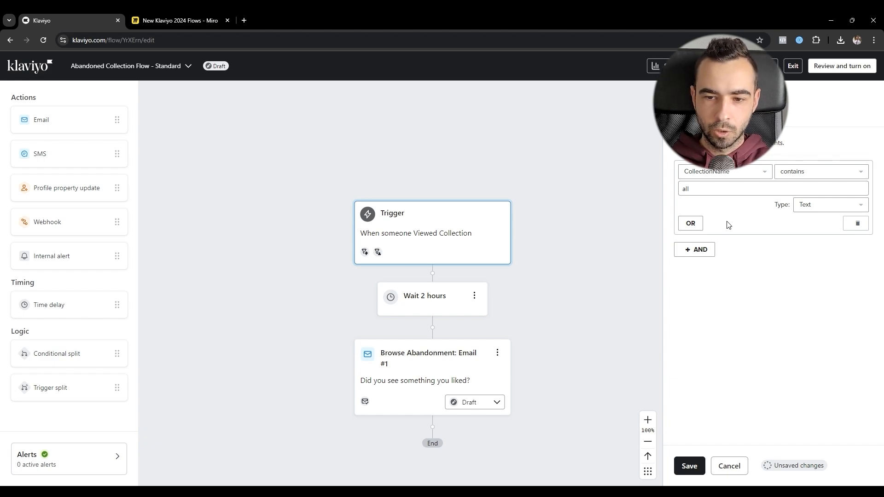
pyautogui.click(725, 190)
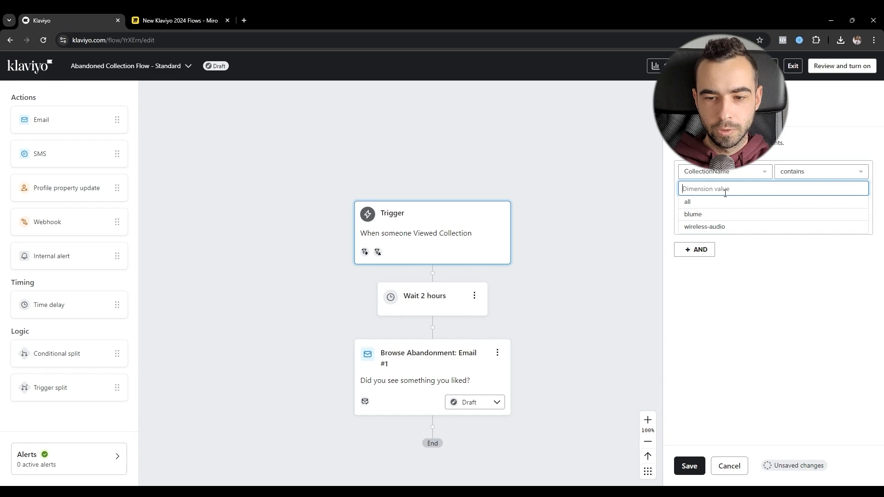
pyautogui.write('rings')
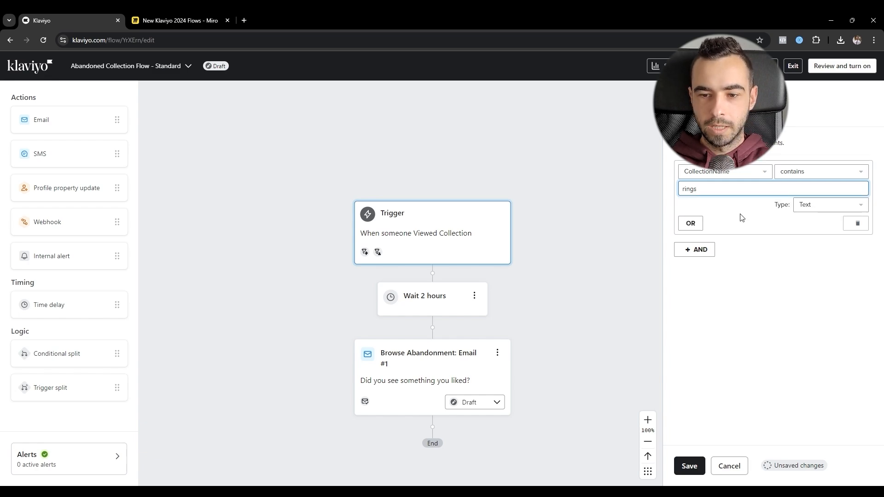
pyautogui.click(741, 218)
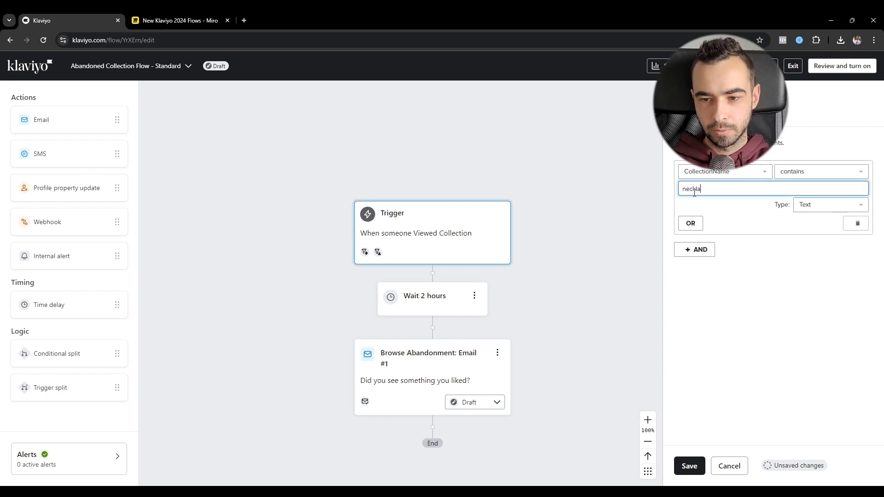
pyautogui.click(768, 237)
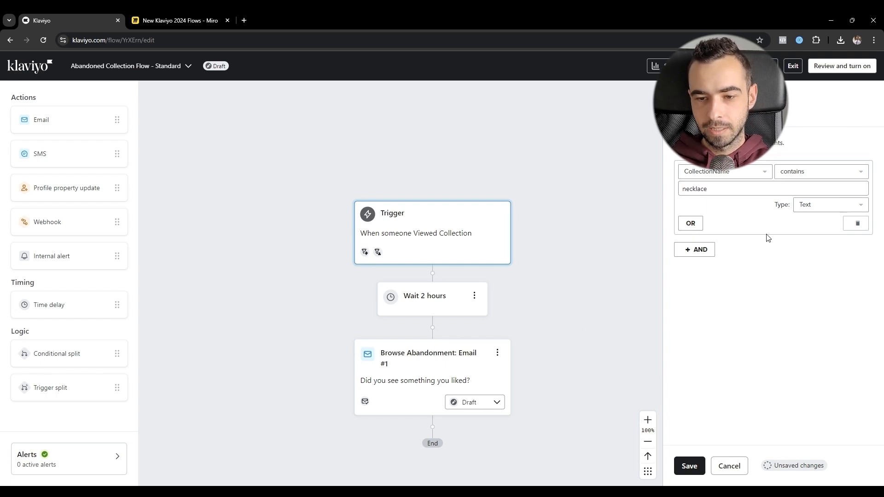
pyautogui.click(689, 465)
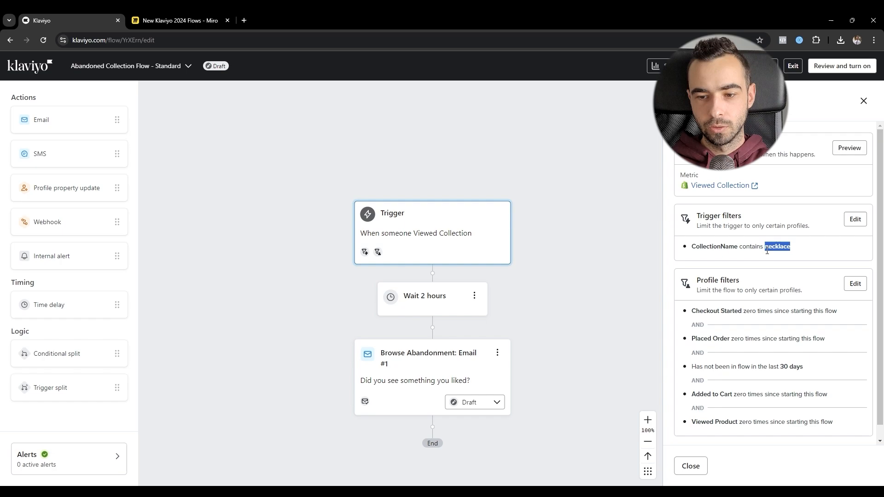
# Step: Try adding an AND condition to the trigger filters where CollectionName doesn't contain rings, and remove that condition again
pyautogui.click(853, 219)
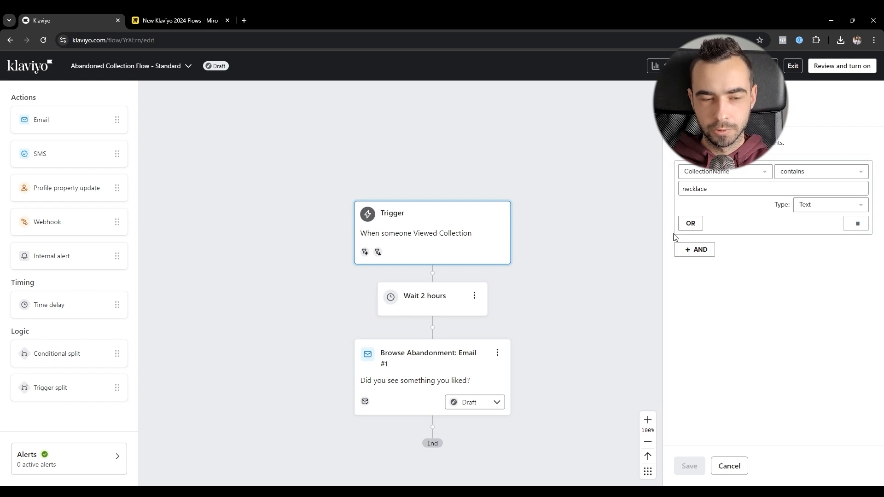
pyautogui.click(711, 249)
pyautogui.click(716, 277)
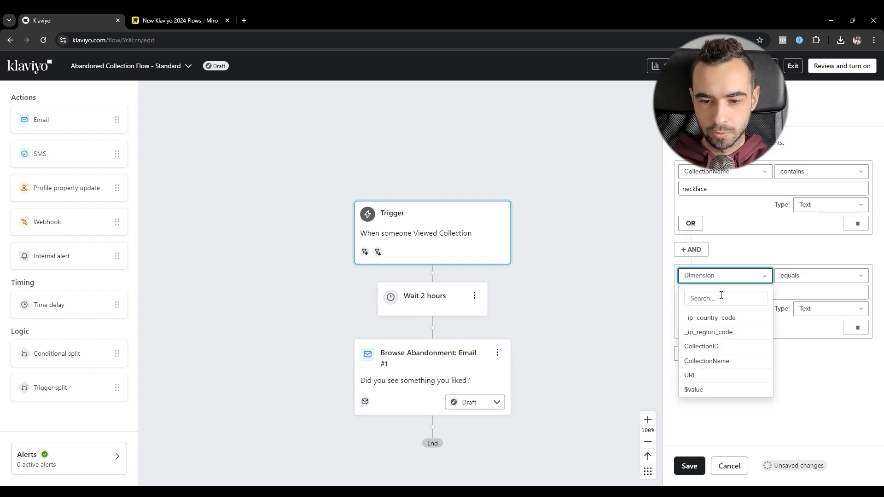
pyautogui.click(716, 362)
pyautogui.click(810, 277)
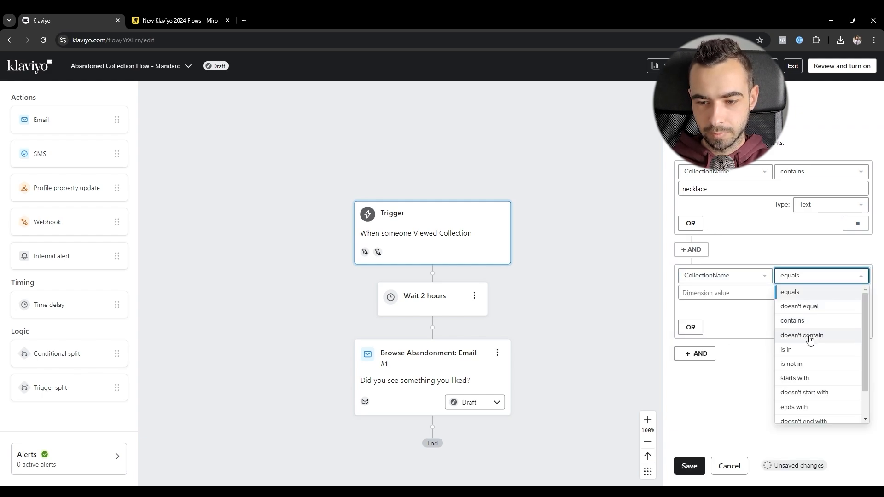
pyautogui.click(810, 340)
pyautogui.click(734, 293)
pyautogui.write('rings')
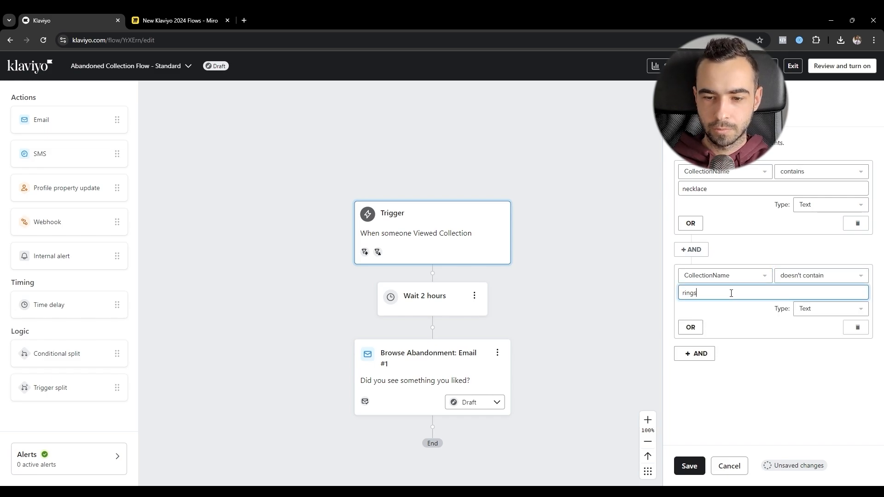
pyautogui.click(749, 427)
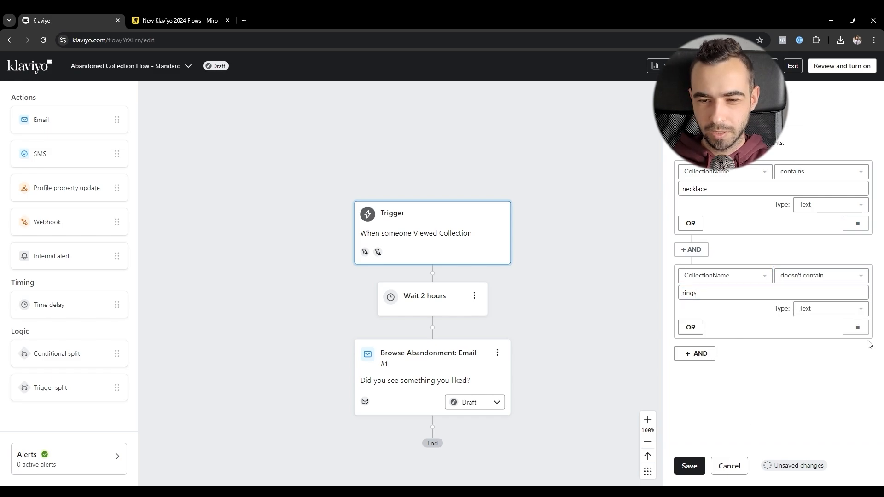
pyautogui.click(859, 328)
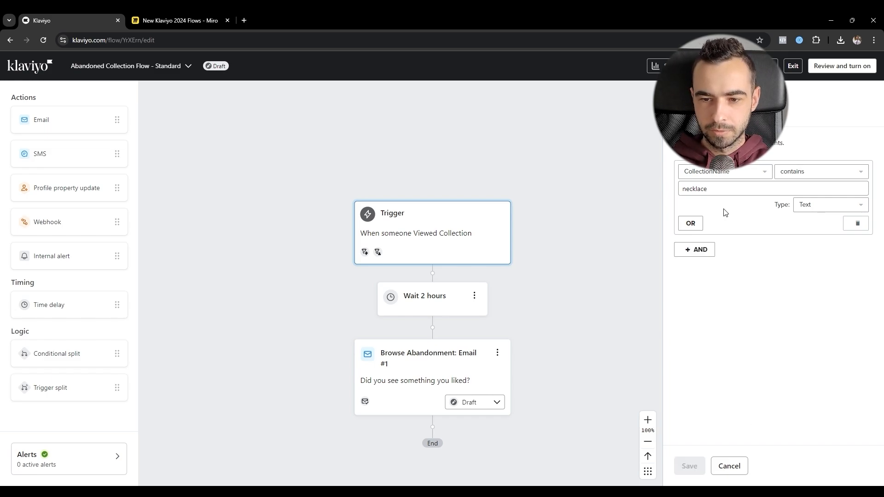
# Step: Change the necklace trigger filter condition to CollectionName equals blume
pyautogui.click(809, 177)
pyautogui.click(799, 188)
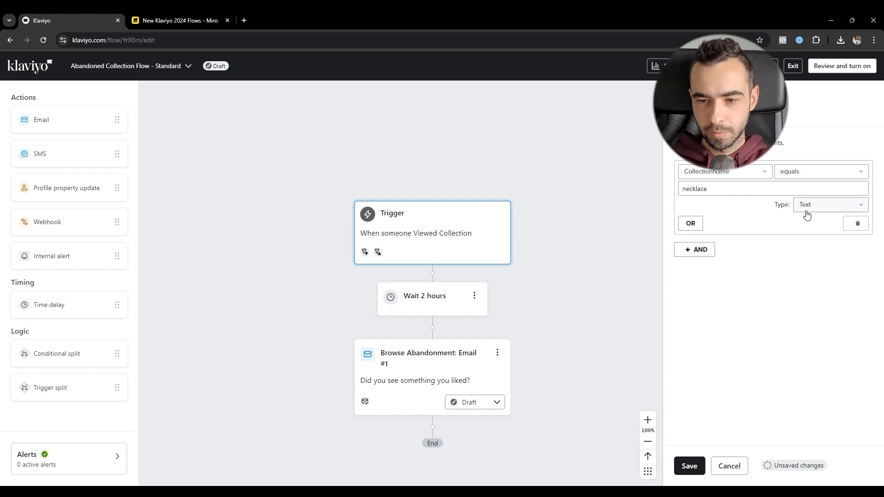
pyautogui.tripleClick(733, 190)
pyautogui.press('BackSpace')
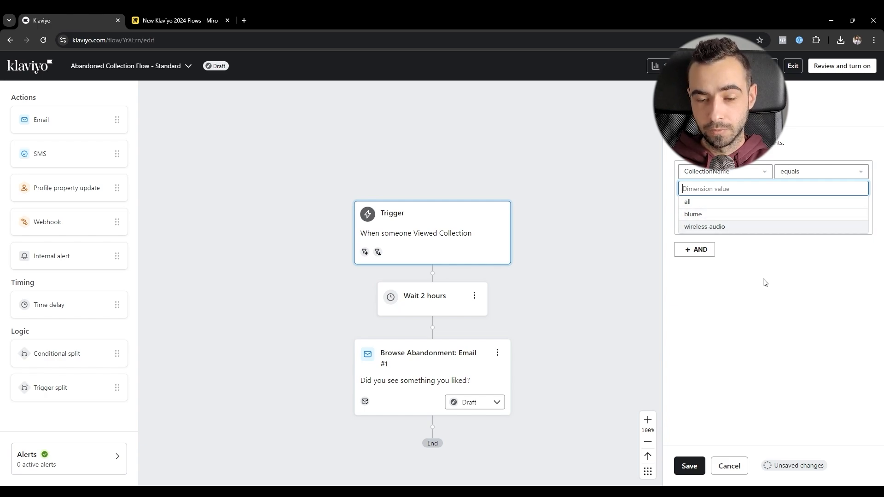
pyautogui.click(740, 220)
# Step: Replace the CollectionName value with wireless-audio and save the trigger filter
pyautogui.click(695, 189)
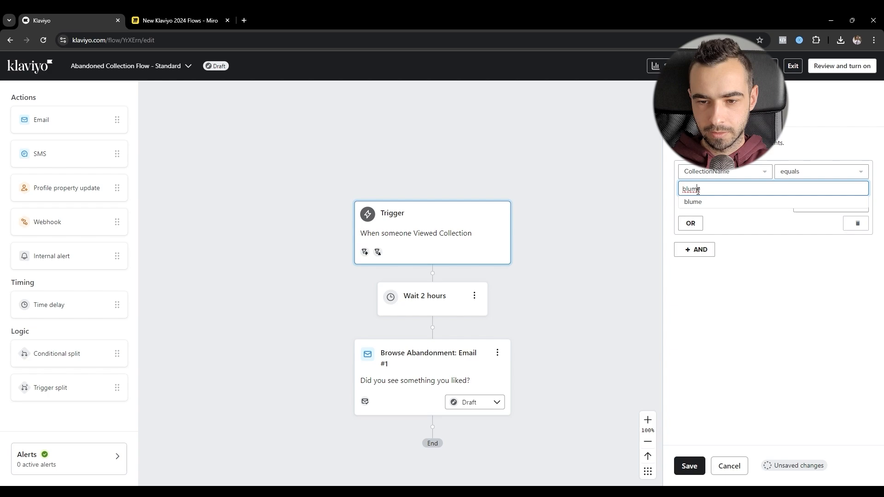
pyautogui.hotkey('ctrl', 'a')
pyautogui.press('BackSpace')
pyautogui.click(723, 226)
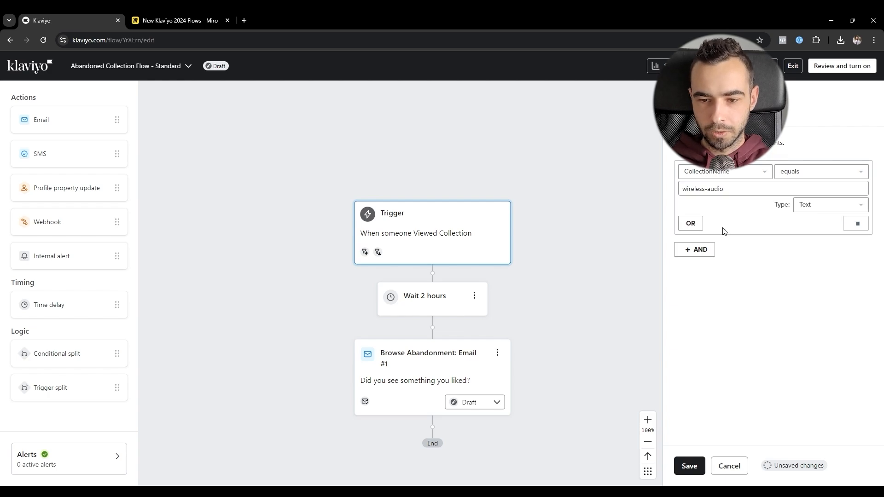
pyautogui.click(690, 466)
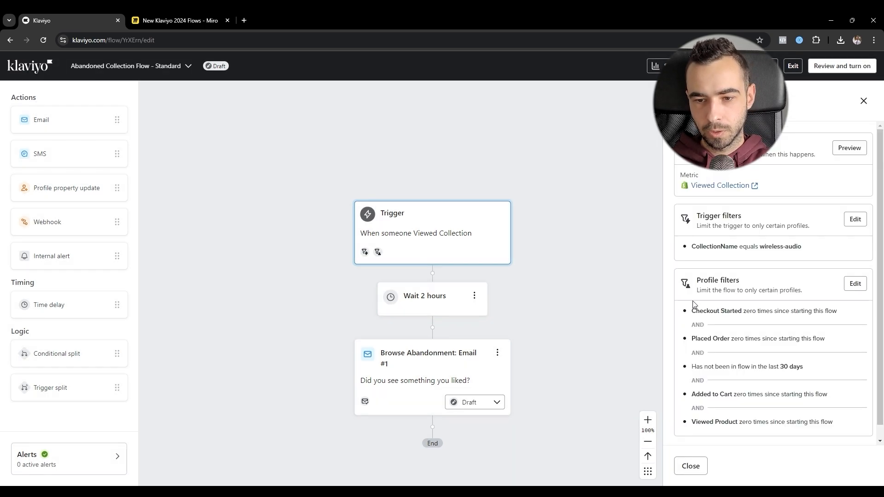
pyautogui.scroll(-1, 765, 260)
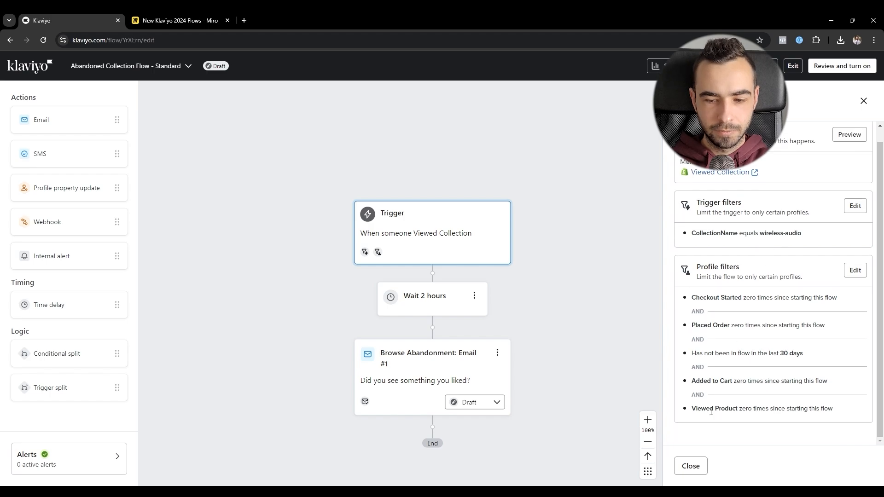